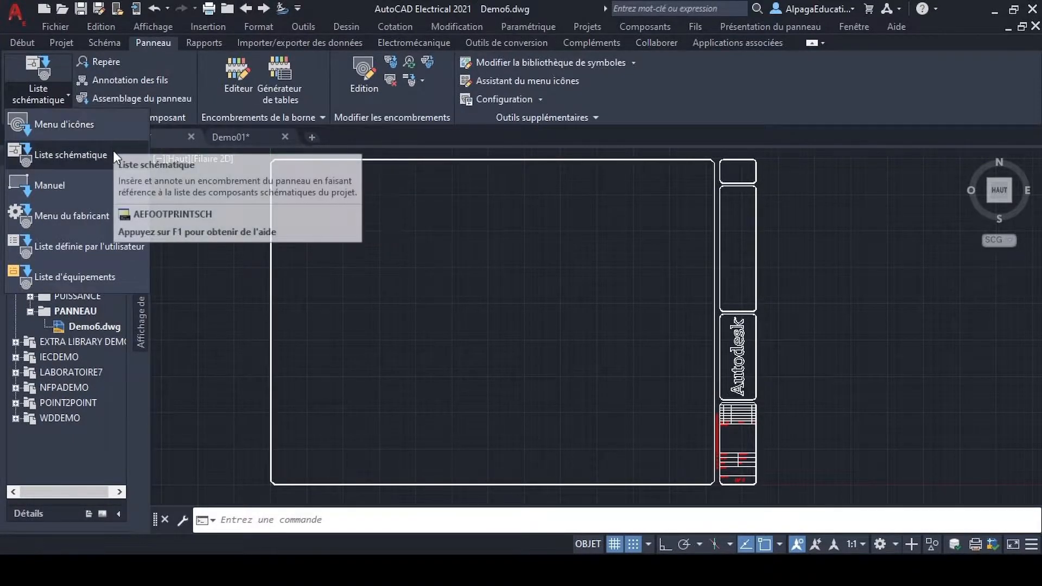
- Add the invisible WD_PNLM block to the drawing and choose a push button footprint from the panel layout symbols
click(95, 122)
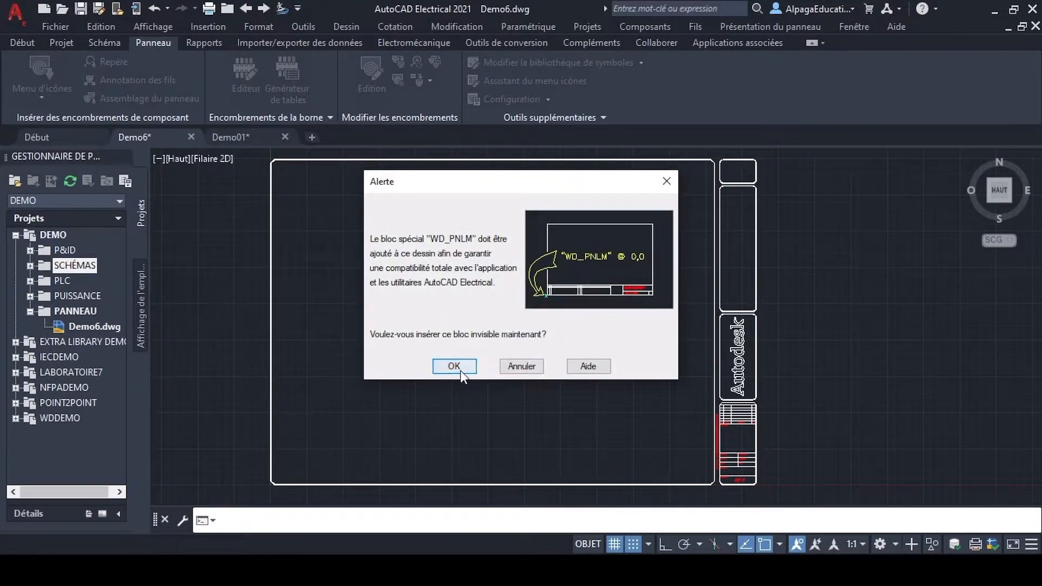
click(454, 367)
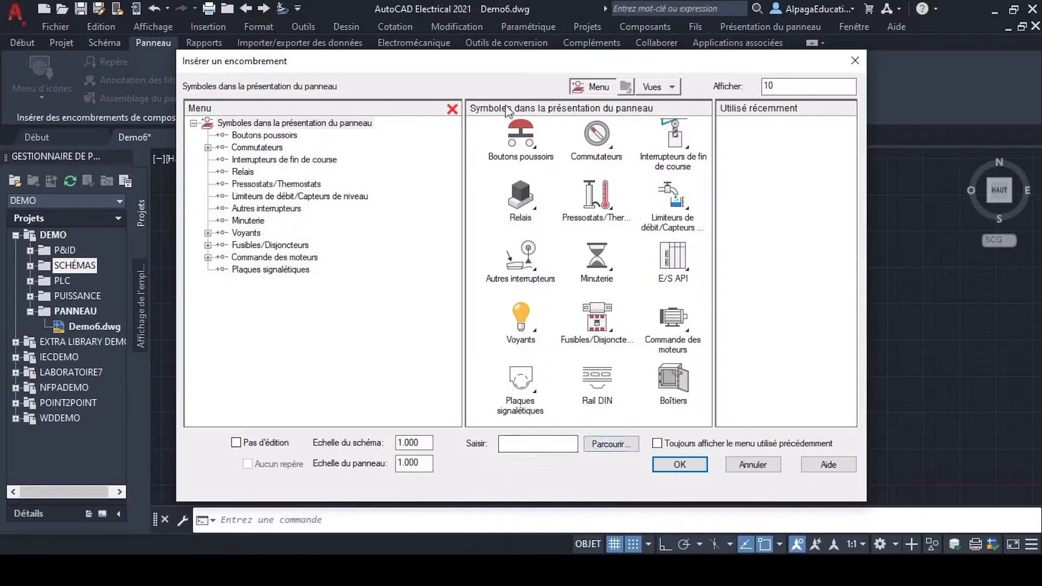
click(522, 139)
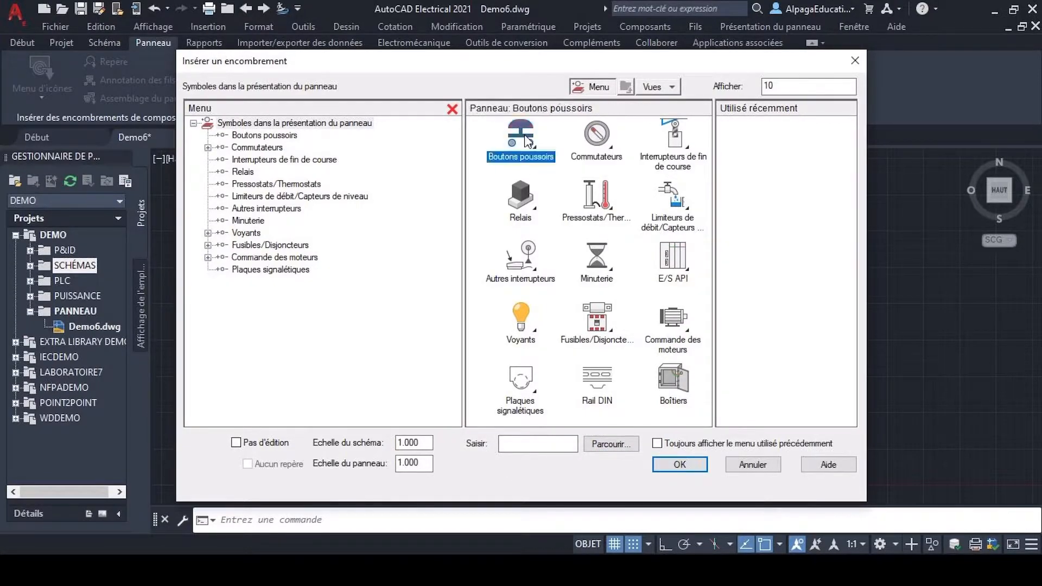
click(509, 143)
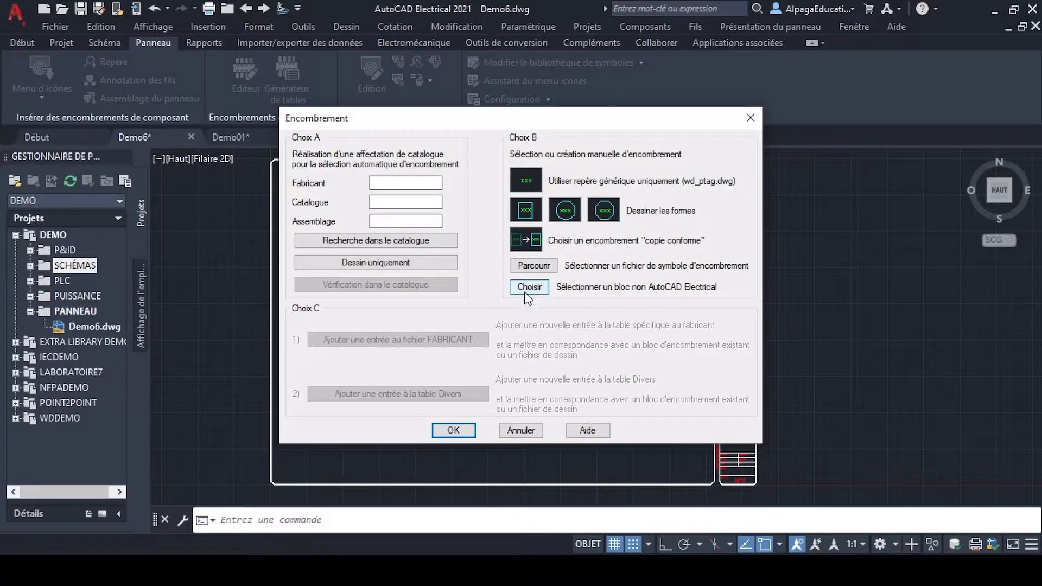
- Assign manufacturer AB and catalogue number 800H-BR6A to the push button footprint through a catalogue lookup
click(366, 242)
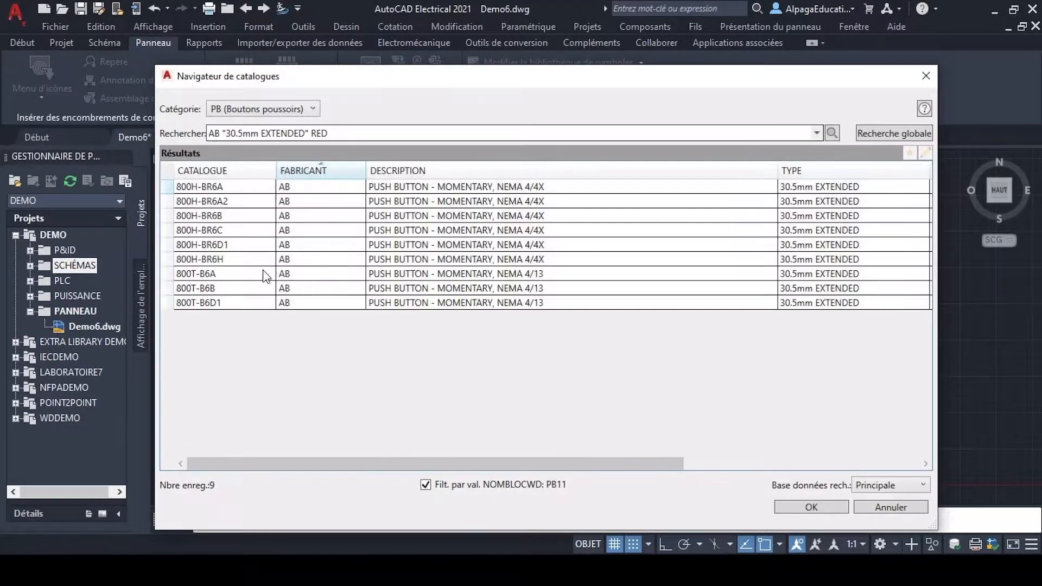
click(217, 188)
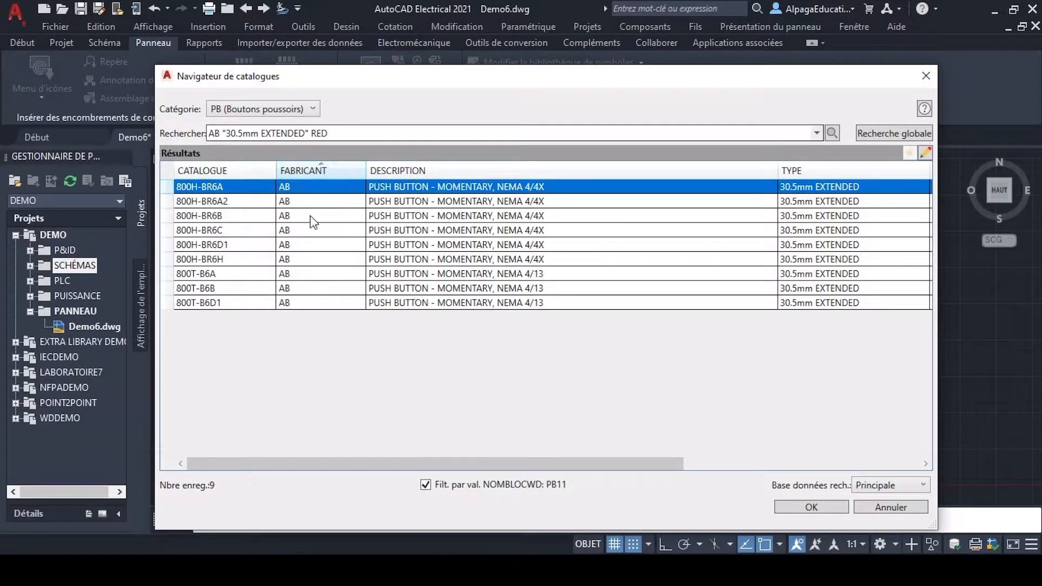
click(811, 507)
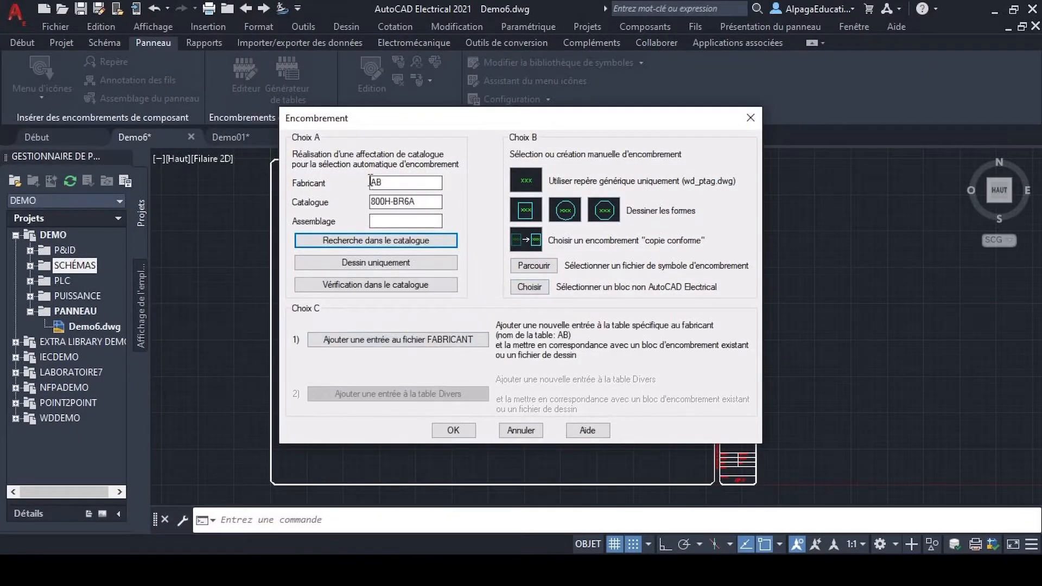
click(454, 431)
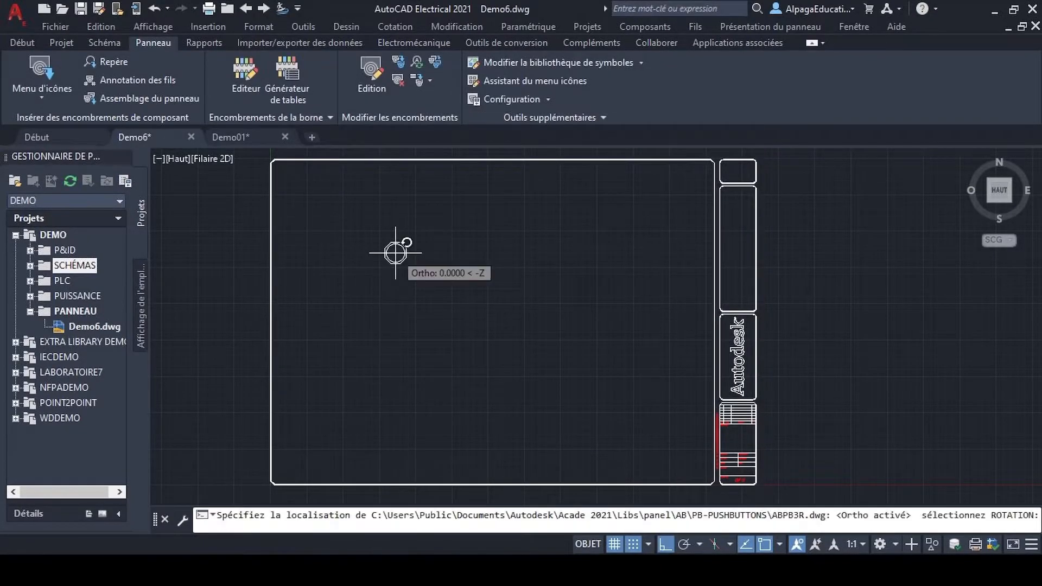
- Place the push button footprint in the upper-left area of the sheet with description line 1 "Bouton 1"
click(448, 253)
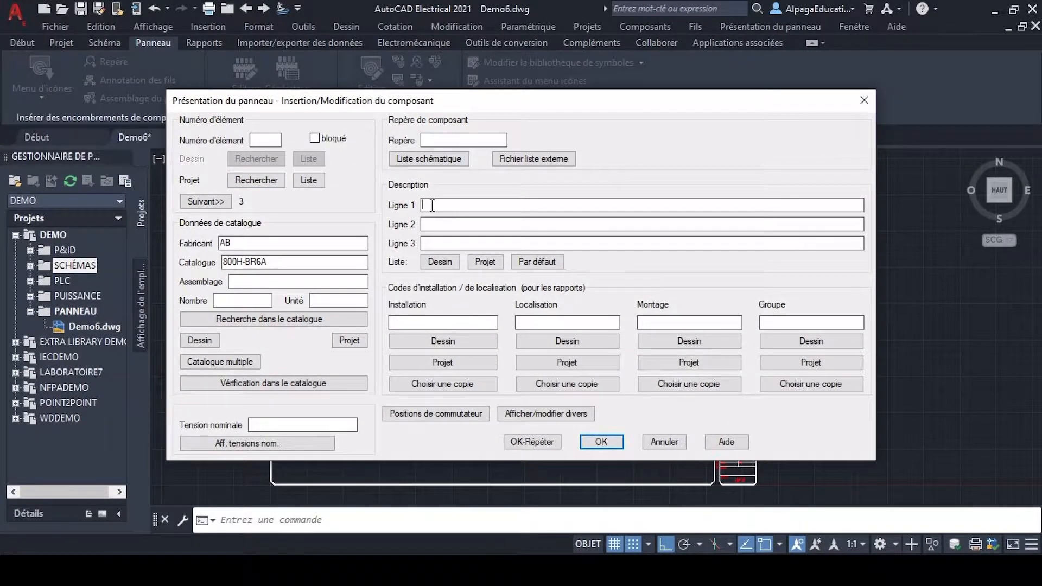
text(Bouton 1)
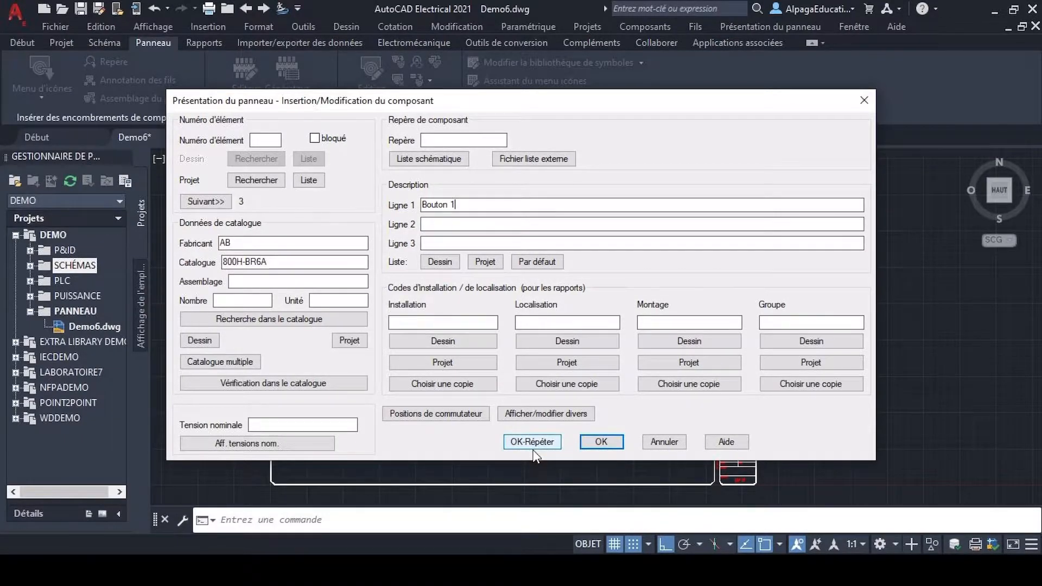
click(601, 442)
- Delete the push button footprint just placed on the panel drawing
scroll(369, 234, up, 4)
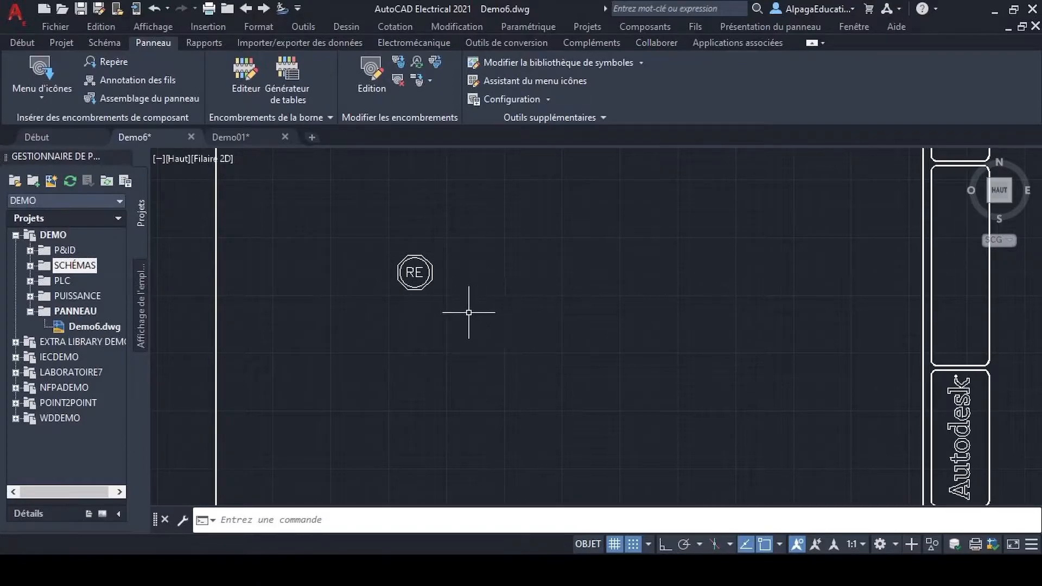
drag(464, 308, 364, 231)
key(Delete)
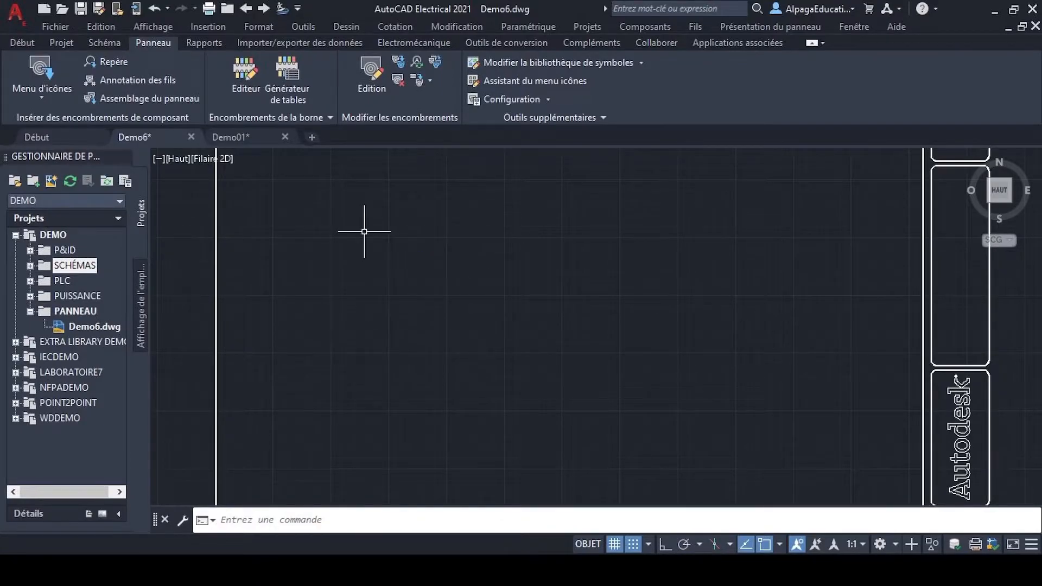
- Extract the schematic component list for the whole project with all location codes, processing all of its drawings
click(45, 97)
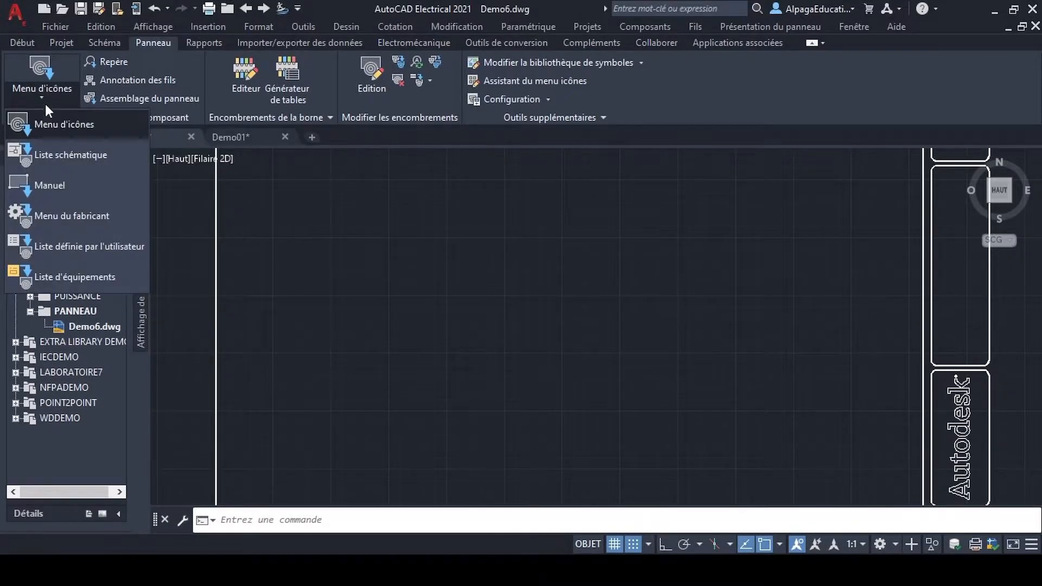
click(102, 157)
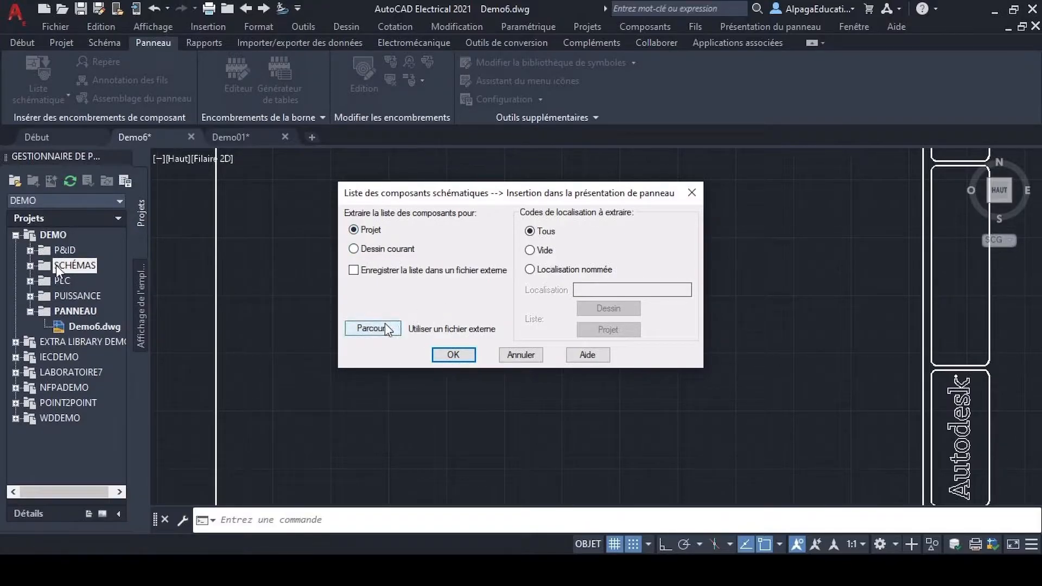
click(456, 355)
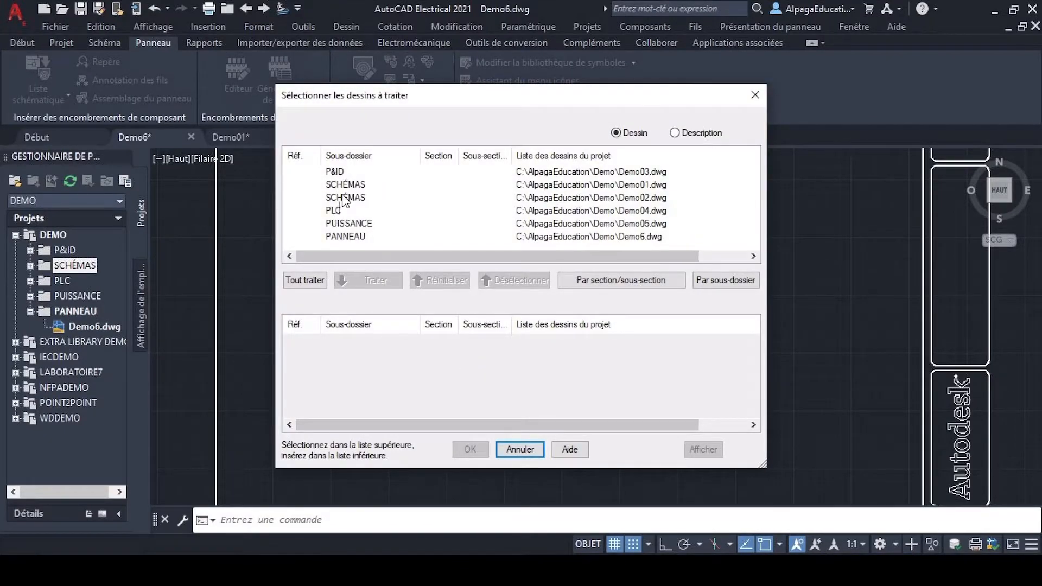
click(343, 198)
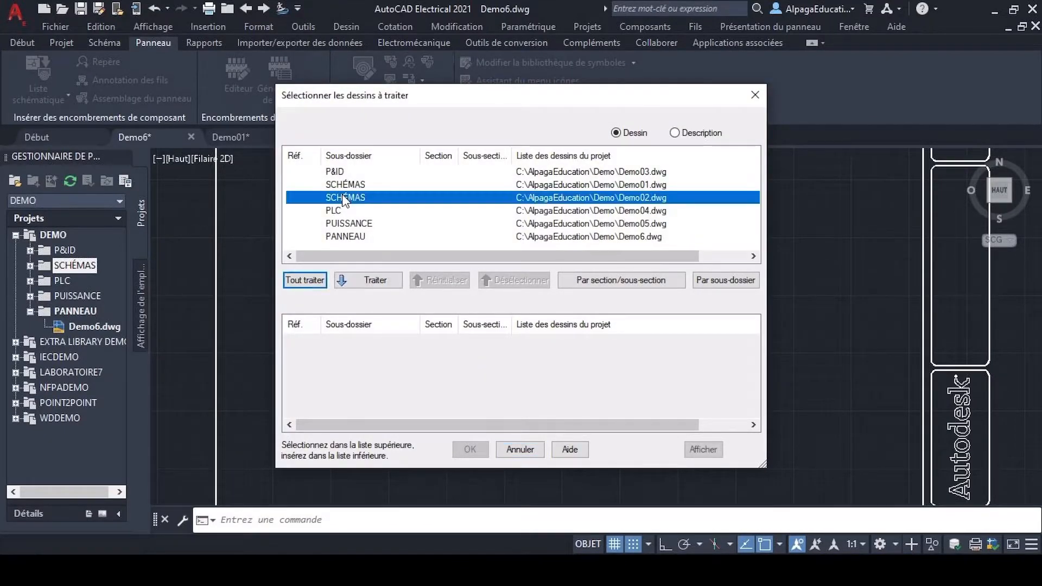
click(367, 280)
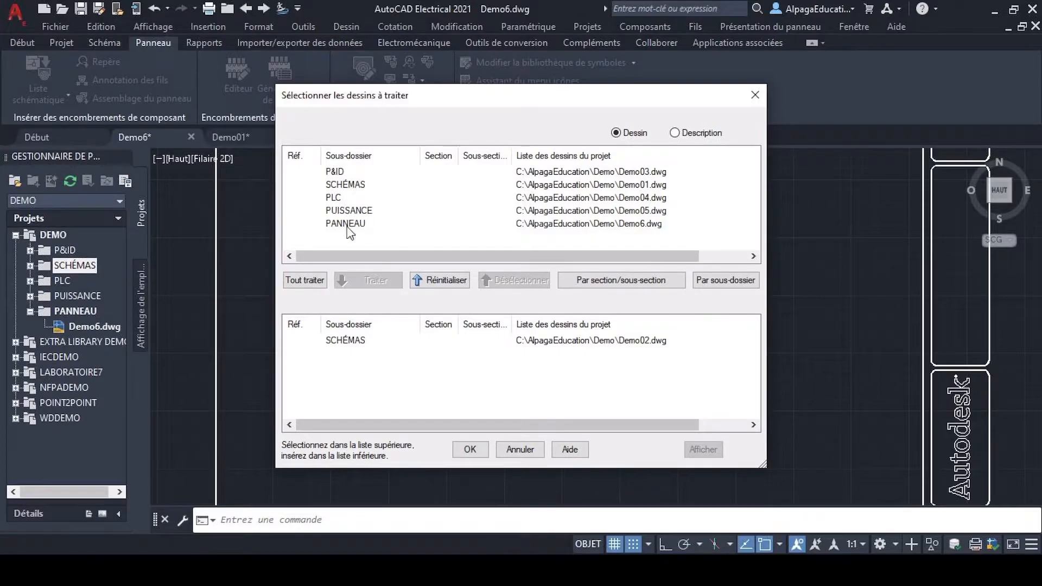
click(303, 281)
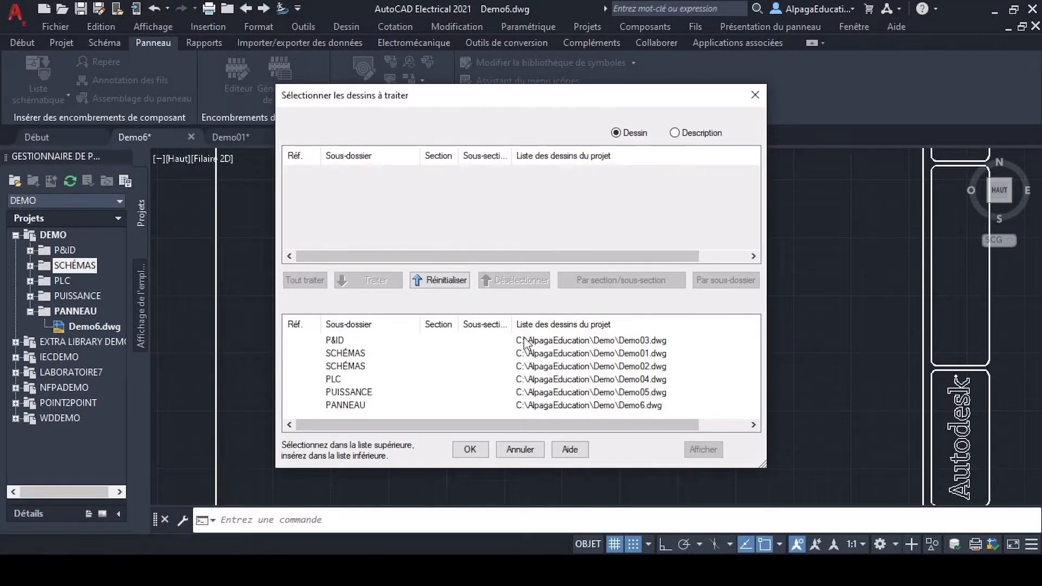
click(476, 452)
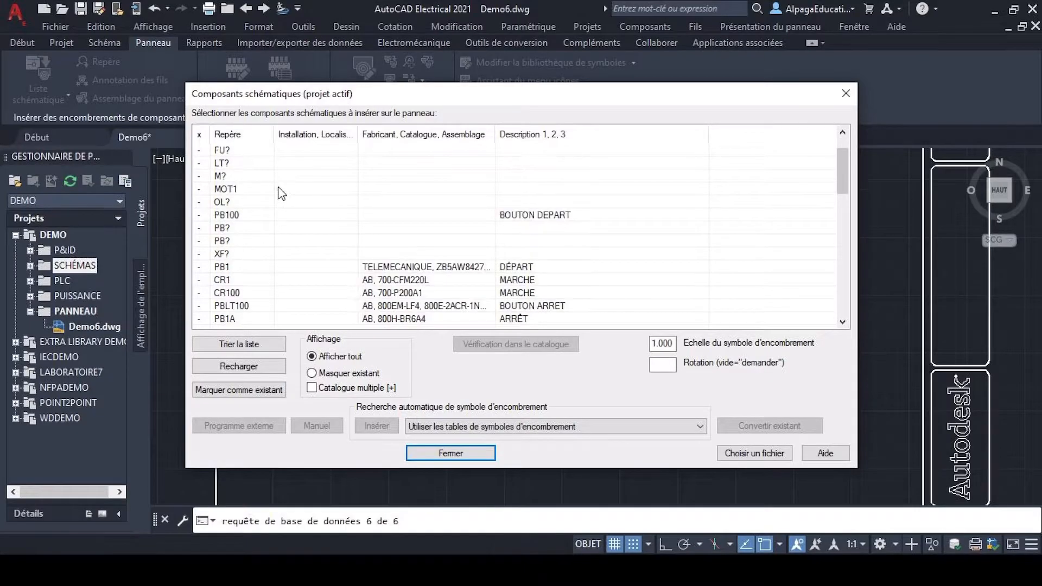
- Look through the project's schematic components, checking their tags, locations, catalogue data and descriptions
scroll(281, 193, down, 13)
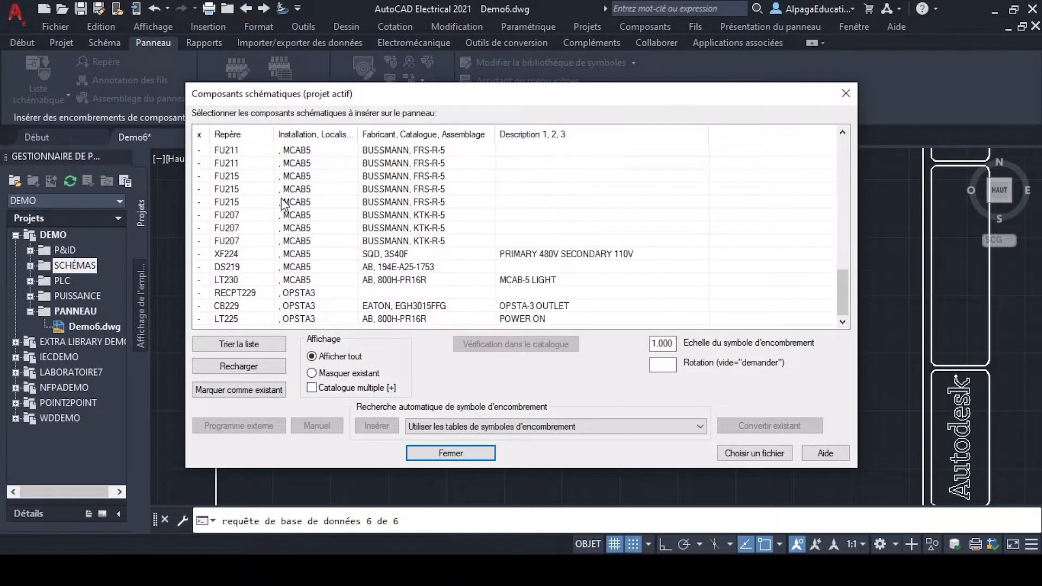
scroll(302, 295, up, 8)
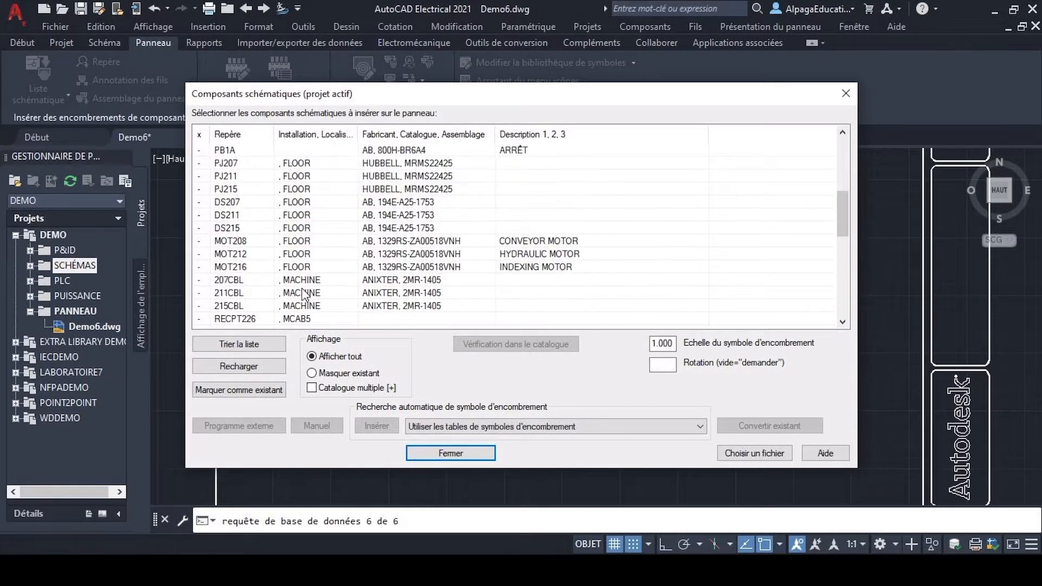
scroll(303, 288, up, 5)
scroll(306, 282, down, 5)
scroll(311, 281, up, 5)
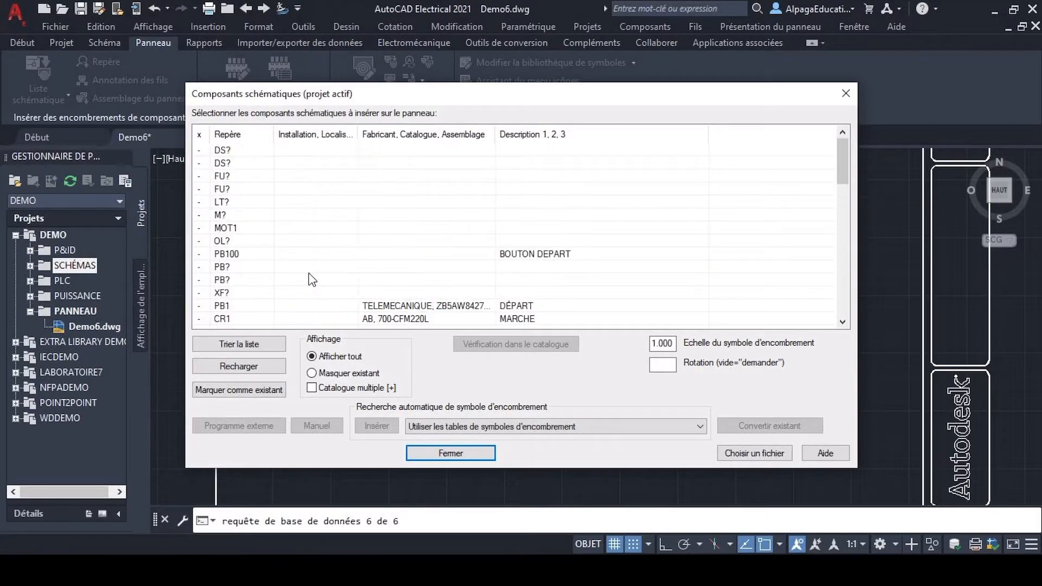
scroll(312, 278, down, 7)
scroll(301, 276, up, 3)
scroll(285, 276, up, 1)
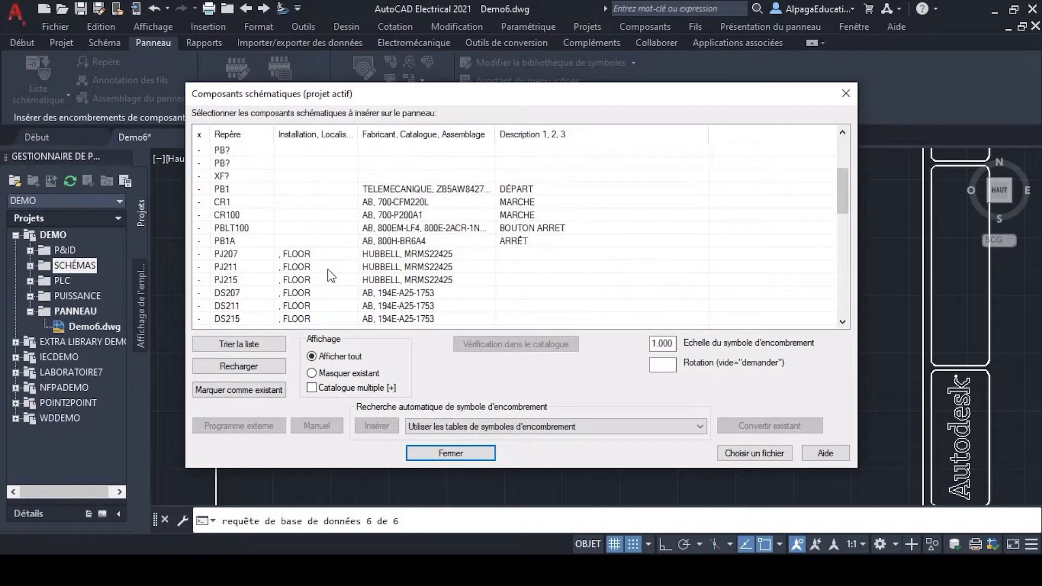
- Insert the footprint of the DÉPART push button PB1 in the sheet's upper-left area at 0° rotation, keeping its schematic data
click(233, 189)
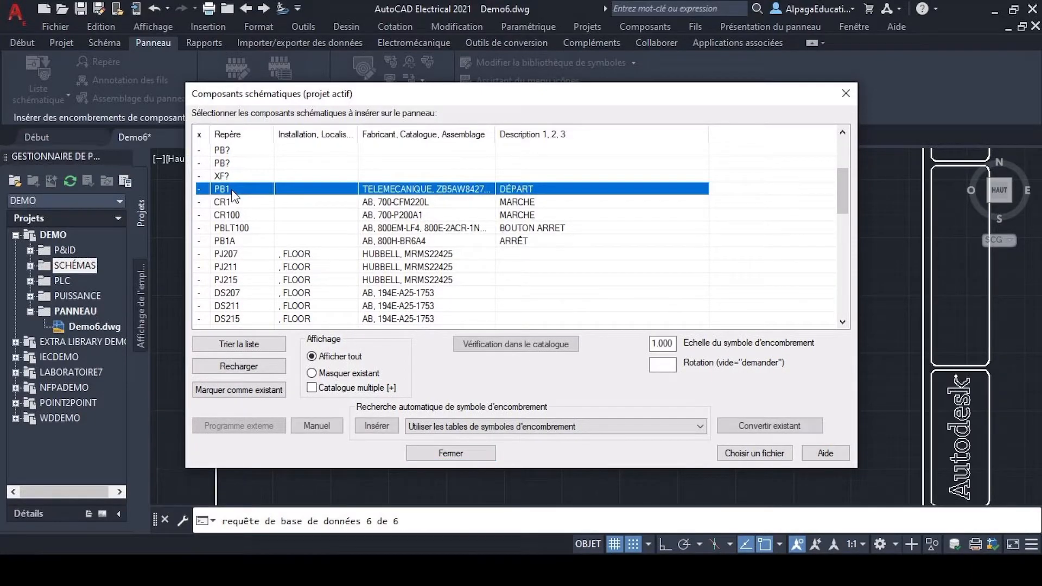
click(377, 426)
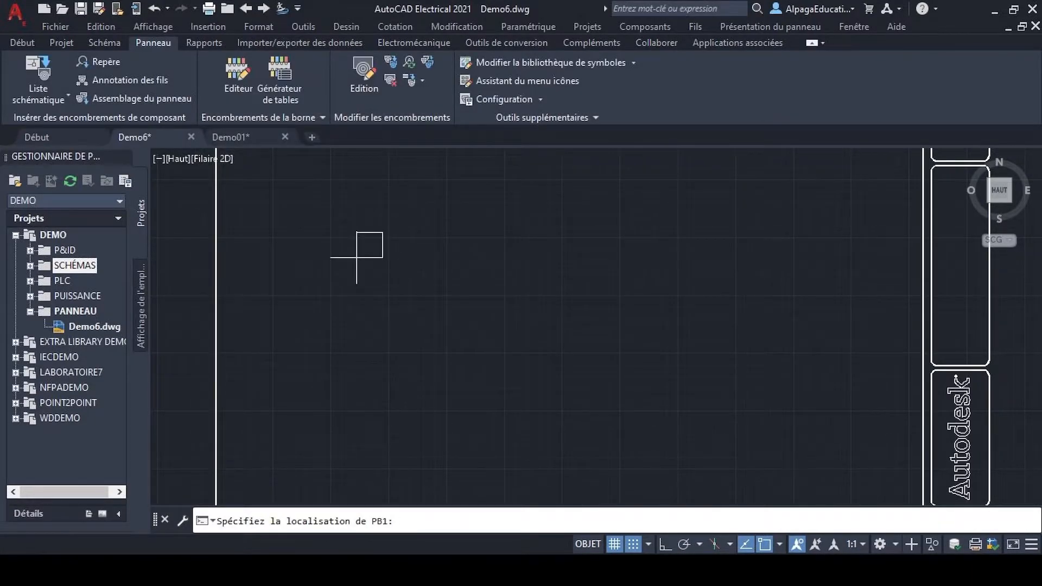
key(F8)
click(357, 258)
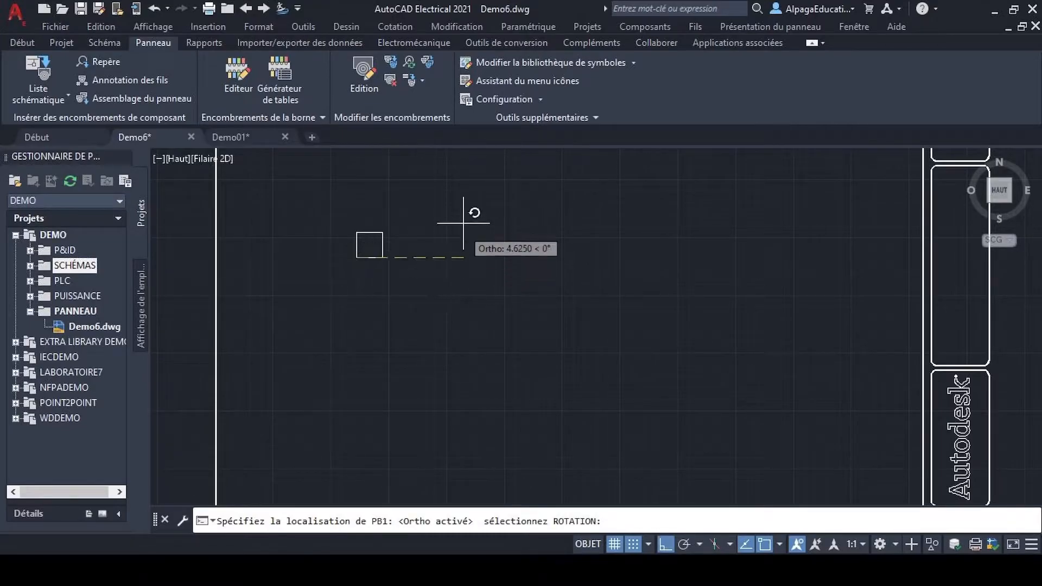
click(463, 264)
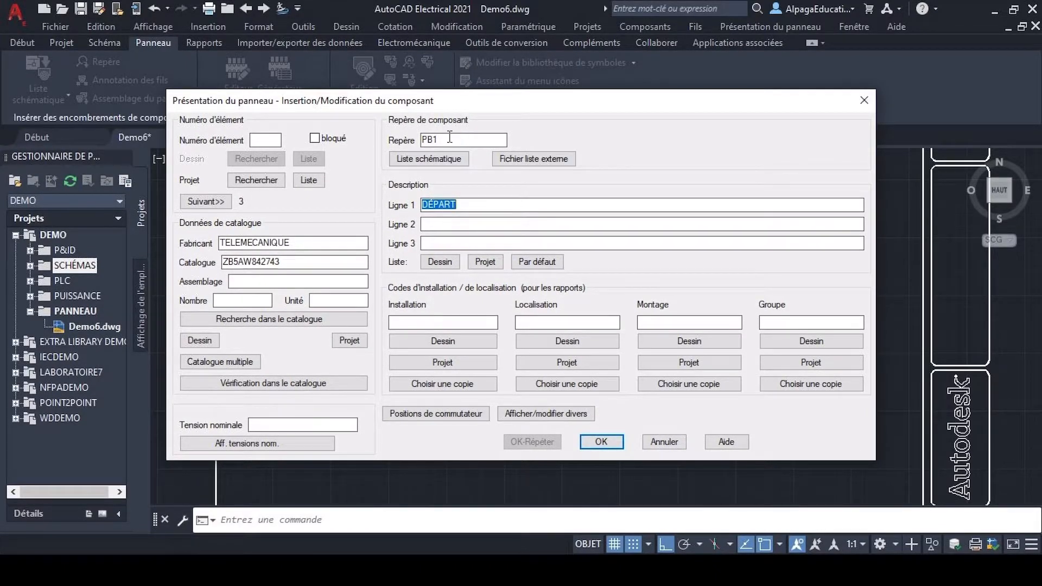
click(601, 442)
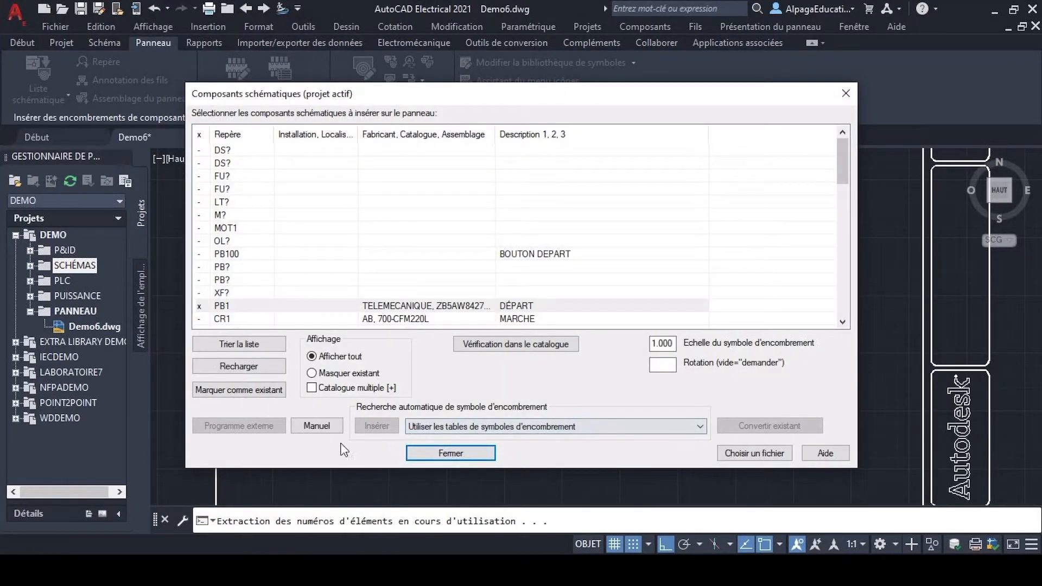
- Insert the footprint of the BOUTON ARRET component PBLT100 to the right of PB1 at 0° rotation and close the component list
scroll(250, 307, down, 1)
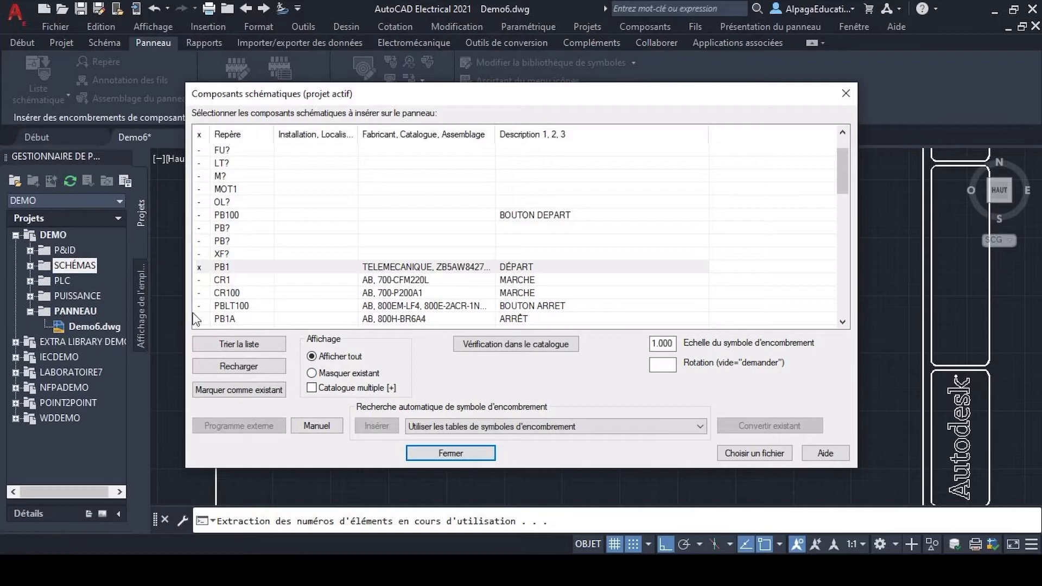
click(231, 305)
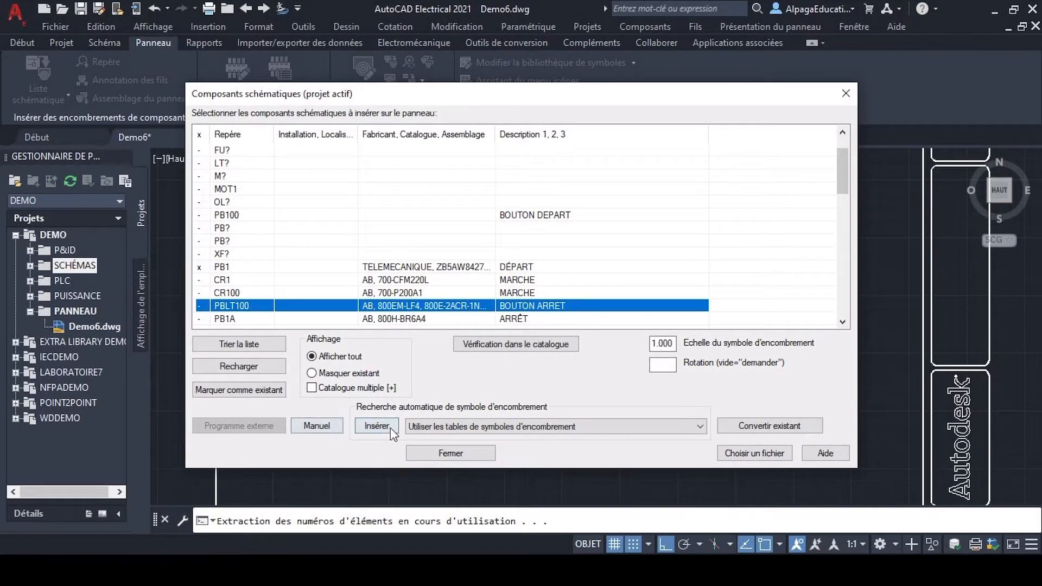
click(377, 426)
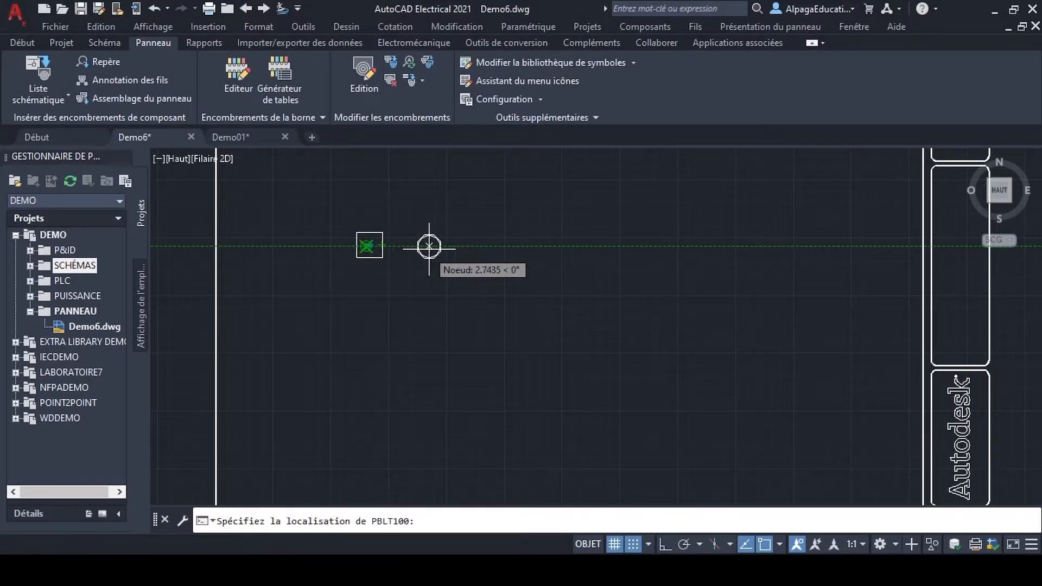
key(F8)
click(429, 247)
click(543, 263)
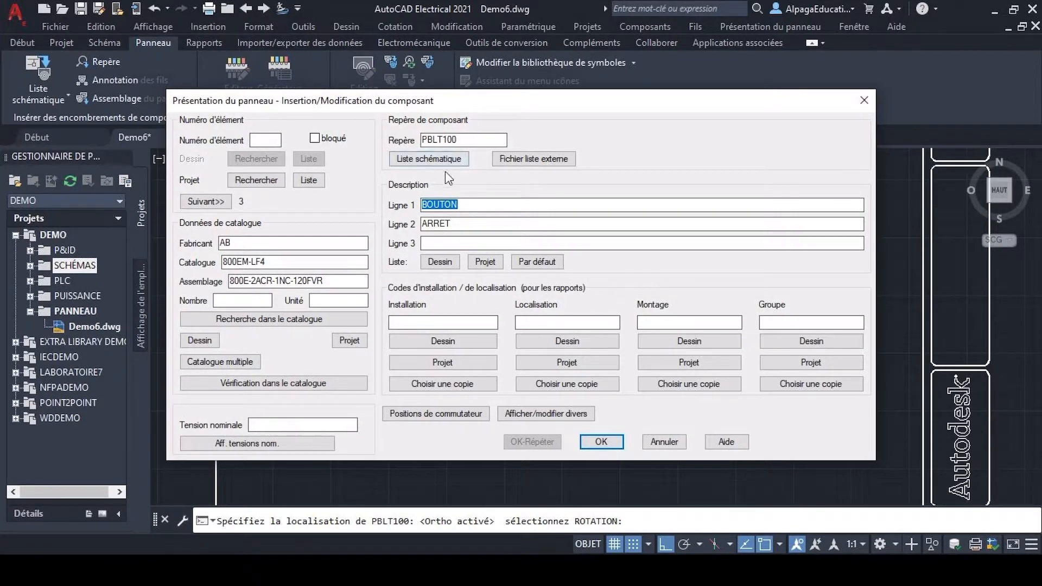
click(601, 442)
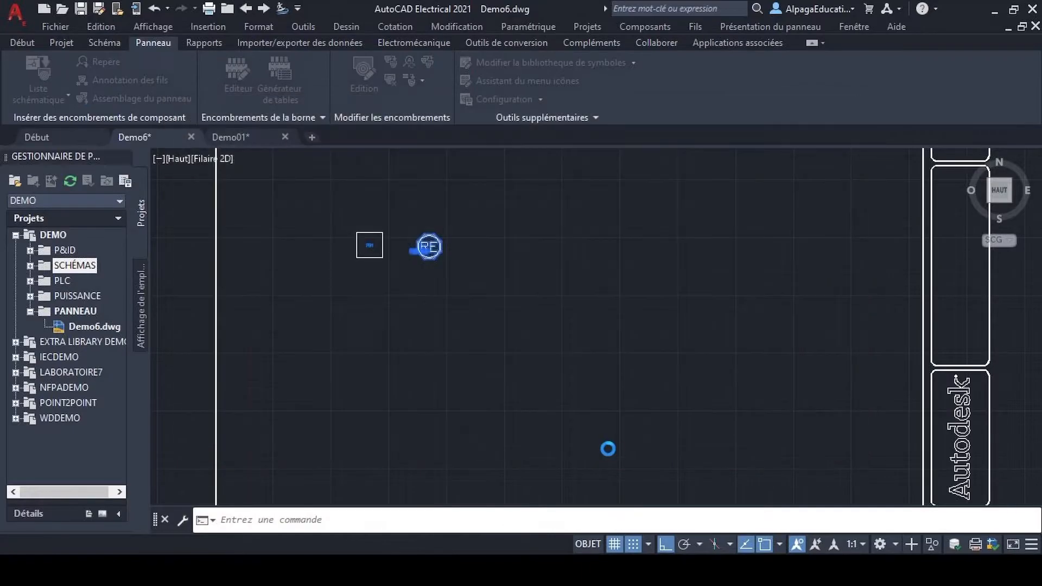
click(448, 455)
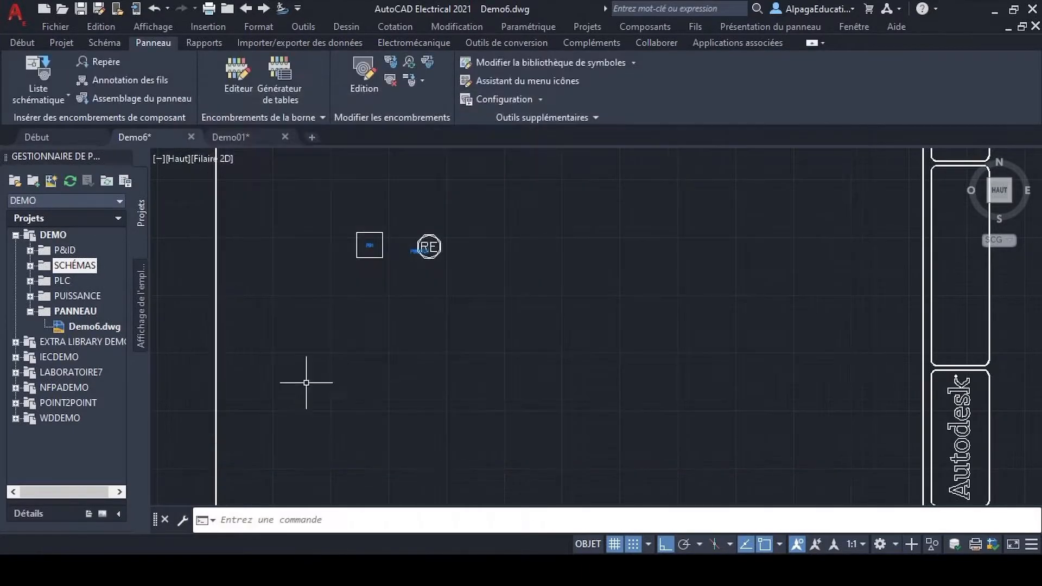
- Compare the panel footprints in Demo6.dwg with the push buttons in the Demo01.dwg and Demo02.dwg schematics
click(31, 267)
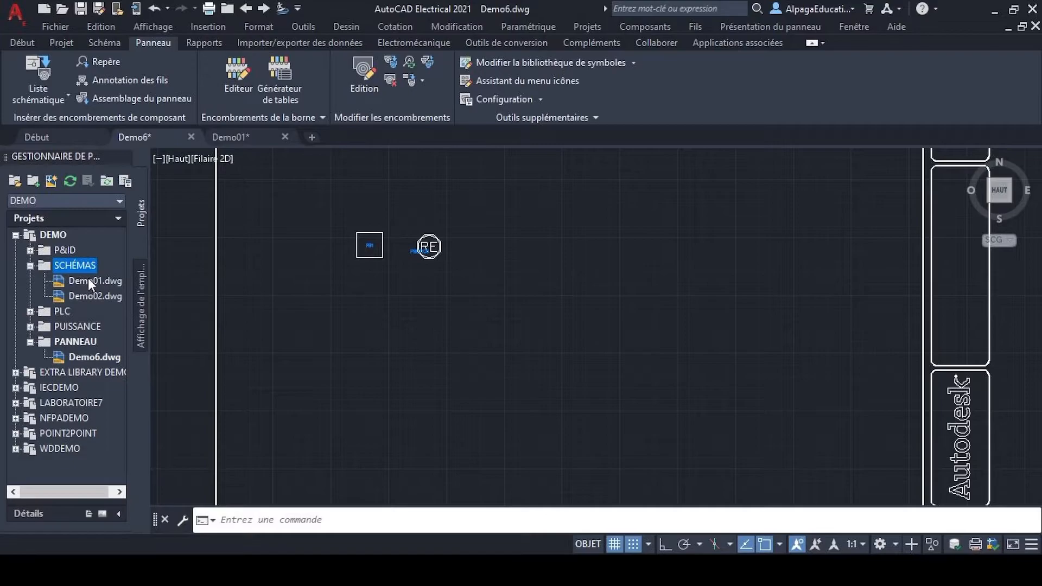
double_click(87, 280)
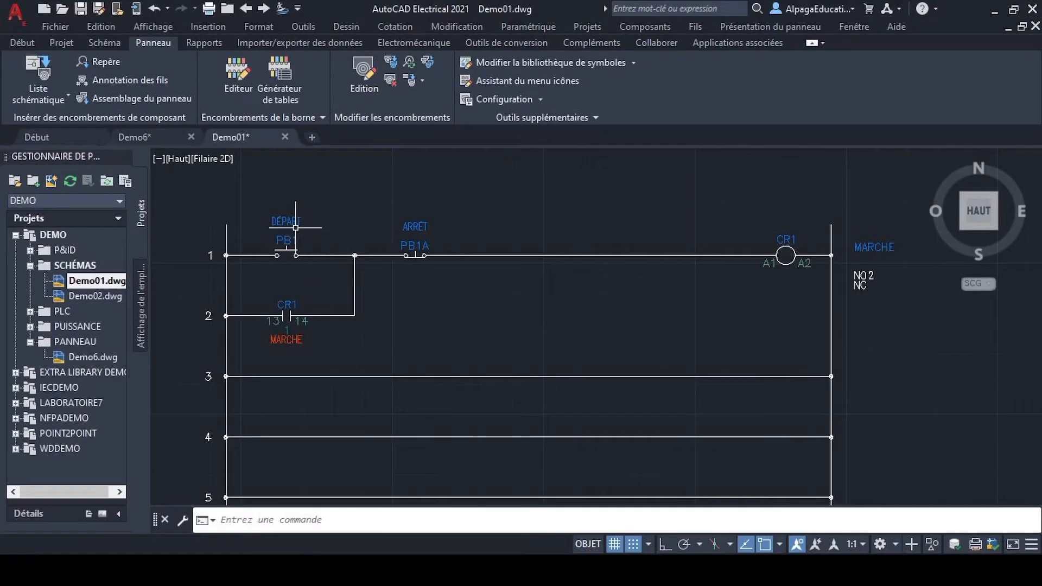
key(ctrl+Tab)
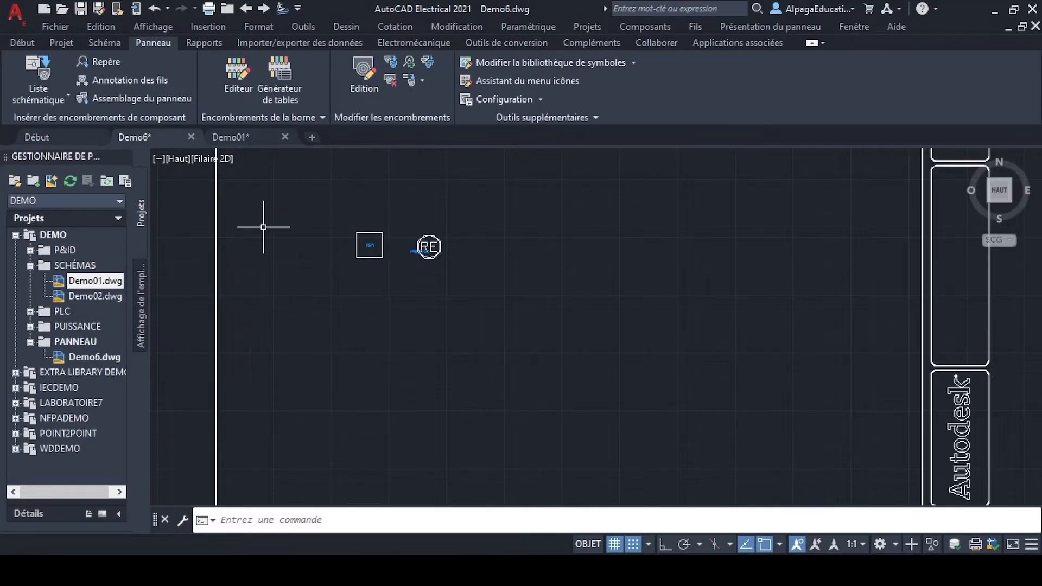
scroll(440, 252, up, 4)
scroll(295, 265, down, 2)
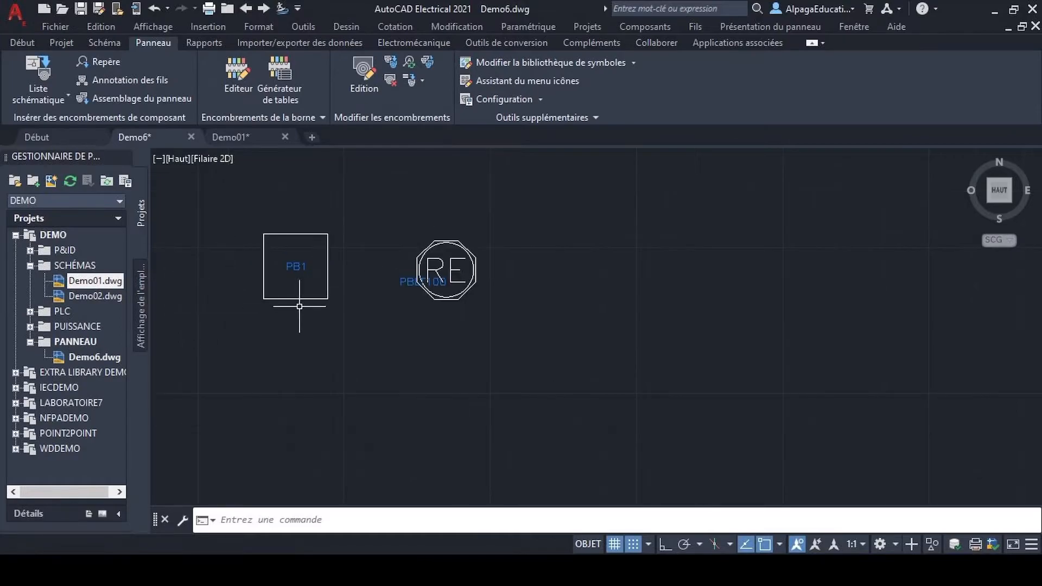
double_click(87, 296)
scroll(375, 244, up, 4)
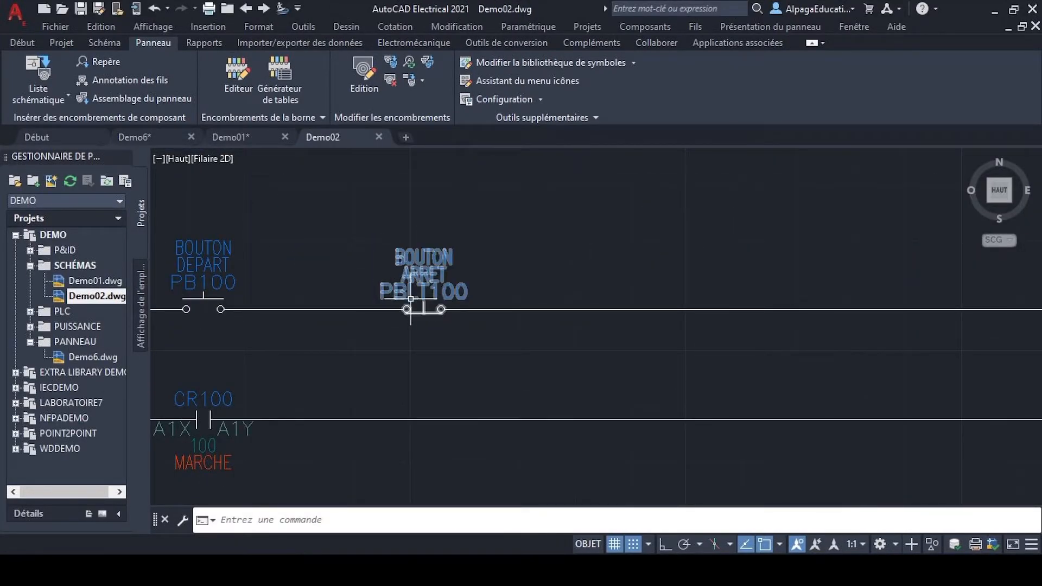
scroll(411, 309, down, 2)
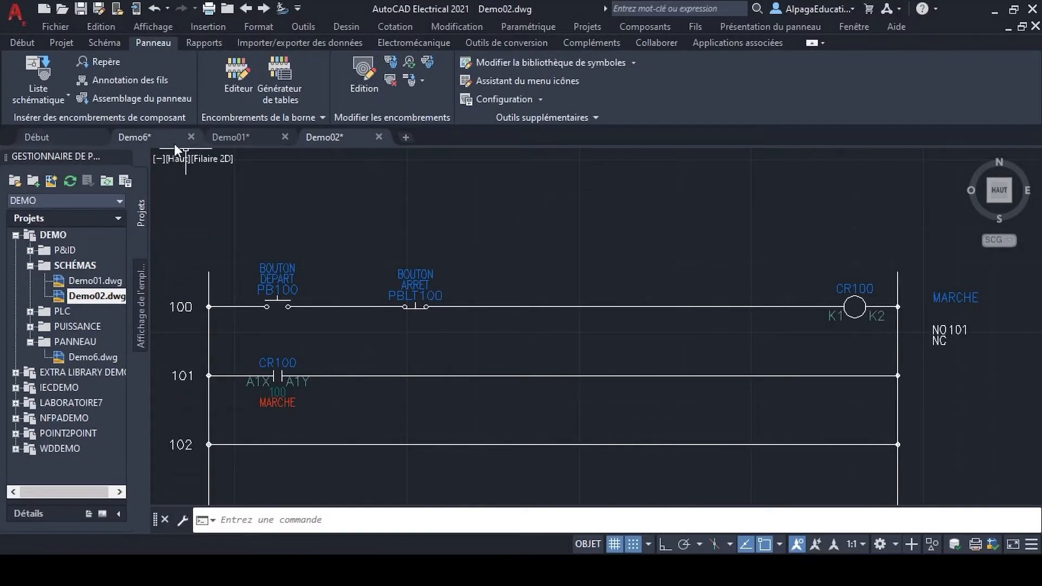
click(152, 133)
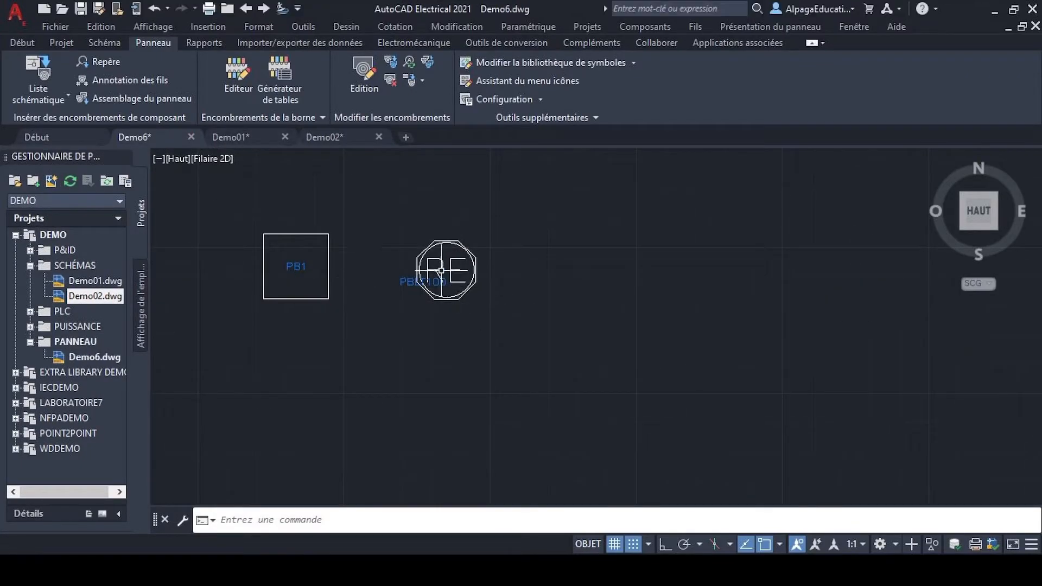
- Try to move the RE text and the PBLT100 tag away from the octagonal footprint, and undo both moves
click(421, 280)
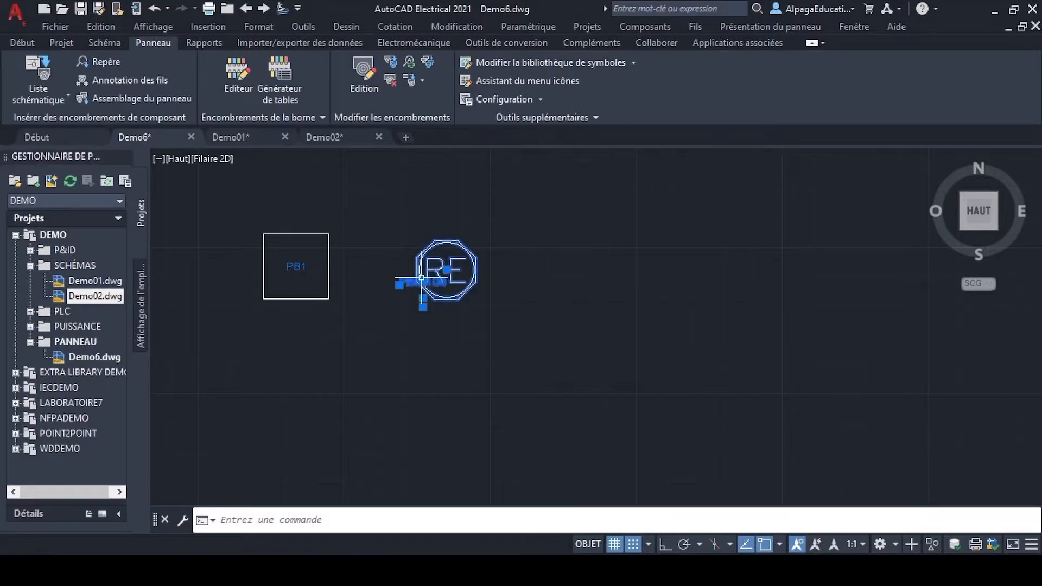
click(422, 281)
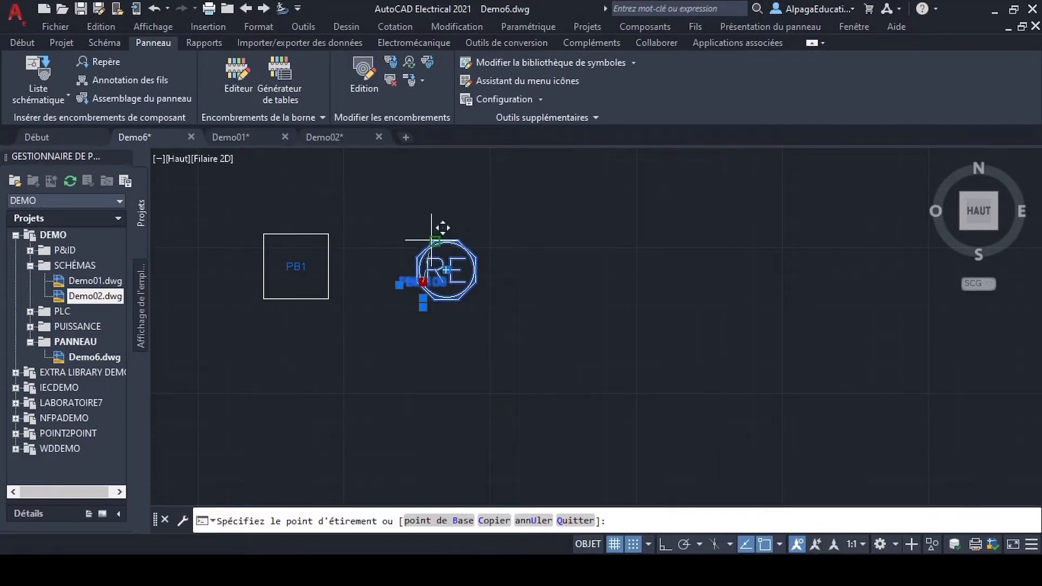
click(534, 269)
click(544, 319)
click(516, 295)
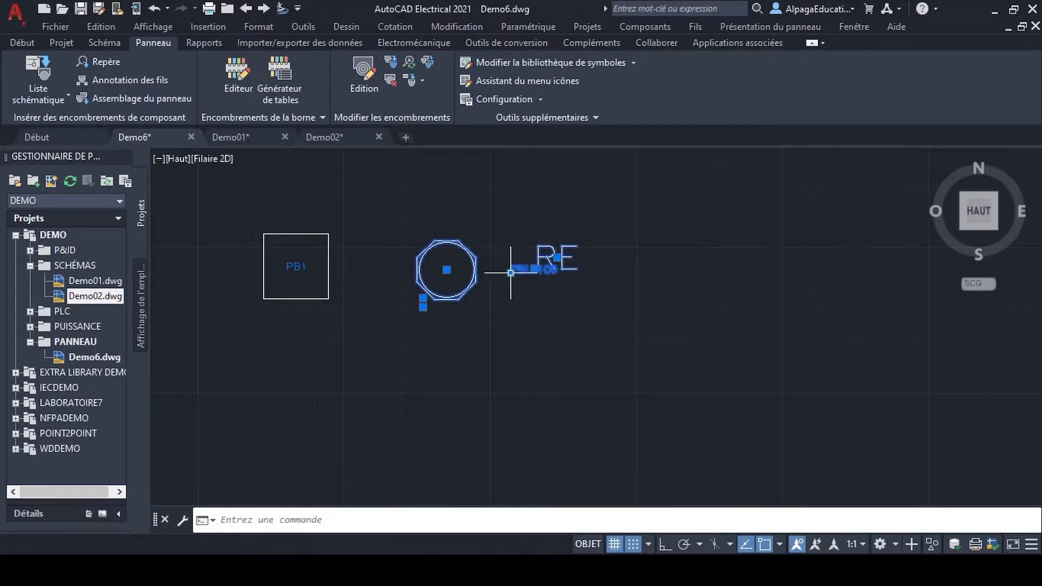
click(510, 271)
click(425, 223)
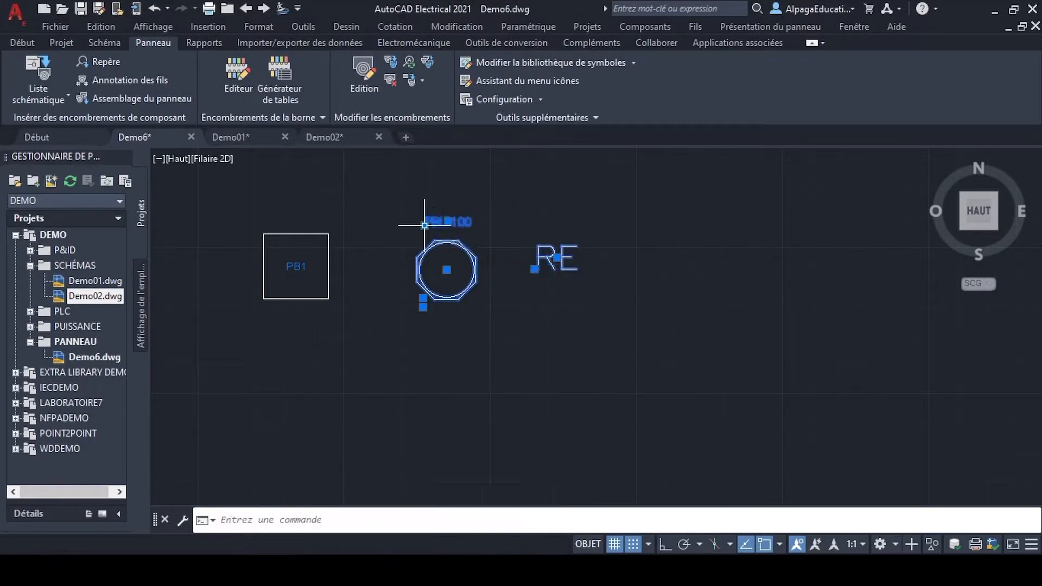
key(Escape)
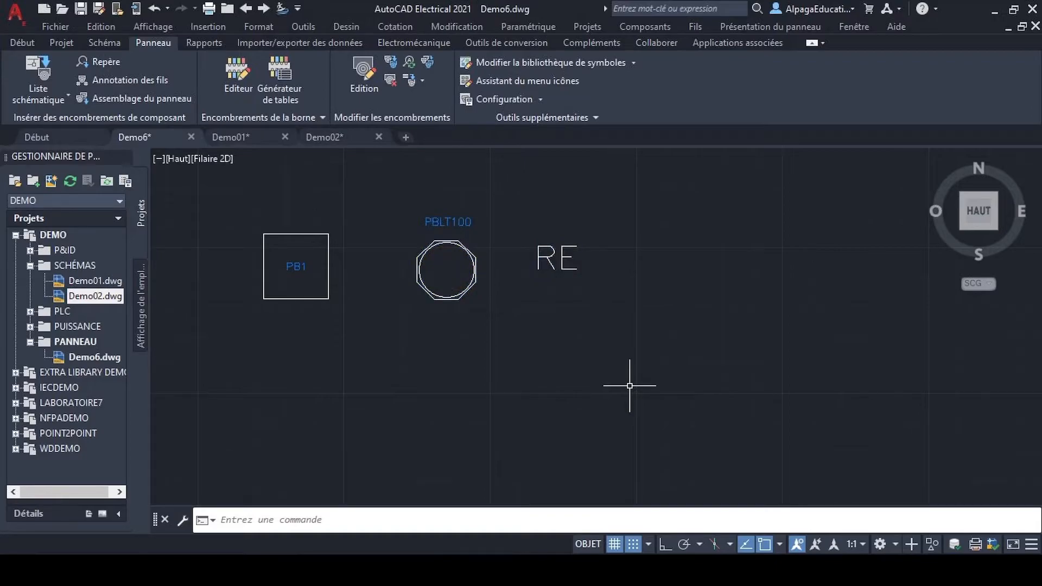
key(ctrl+z)
key(ctrl+z)
- Move the PBLT100 tag text so that it sits just above its octagonal footprint
click(400, 285)
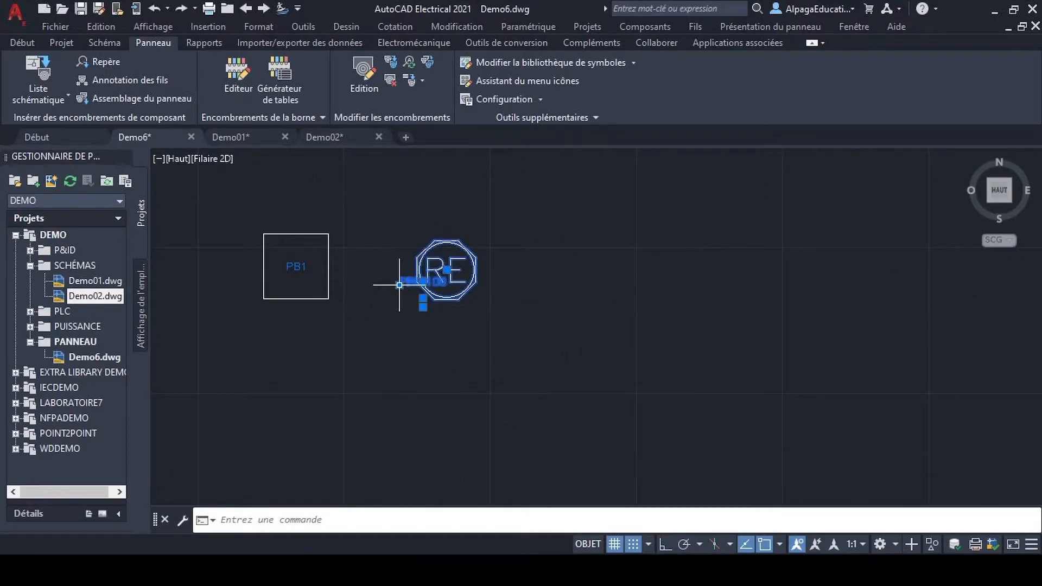
click(400, 285)
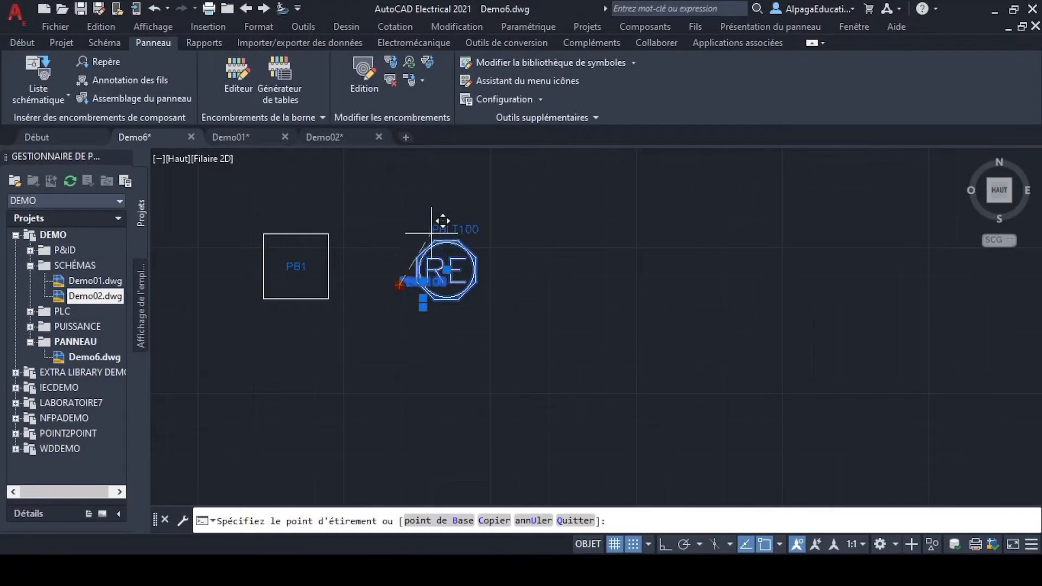
click(429, 233)
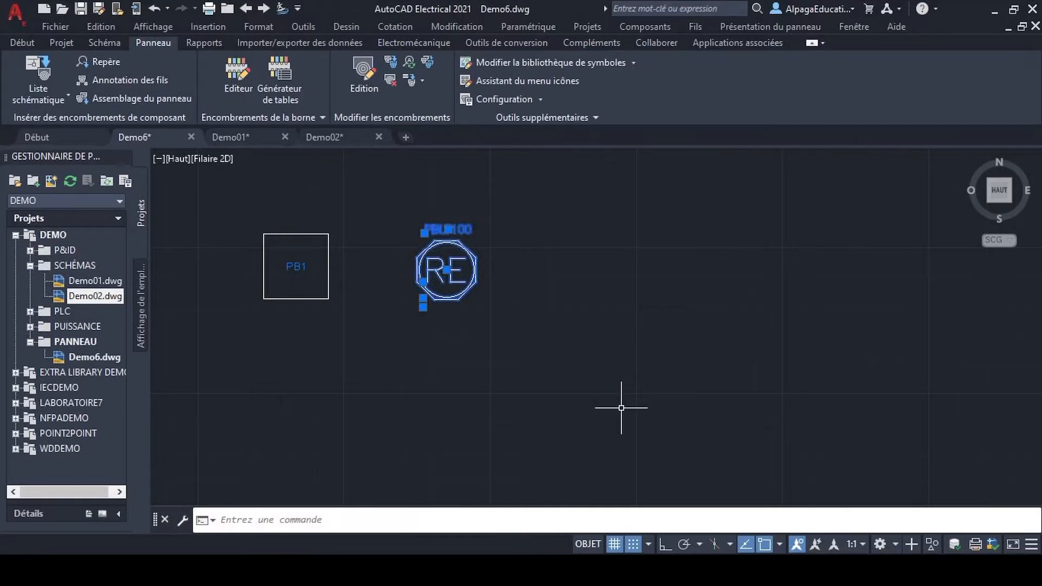
key(Escape)
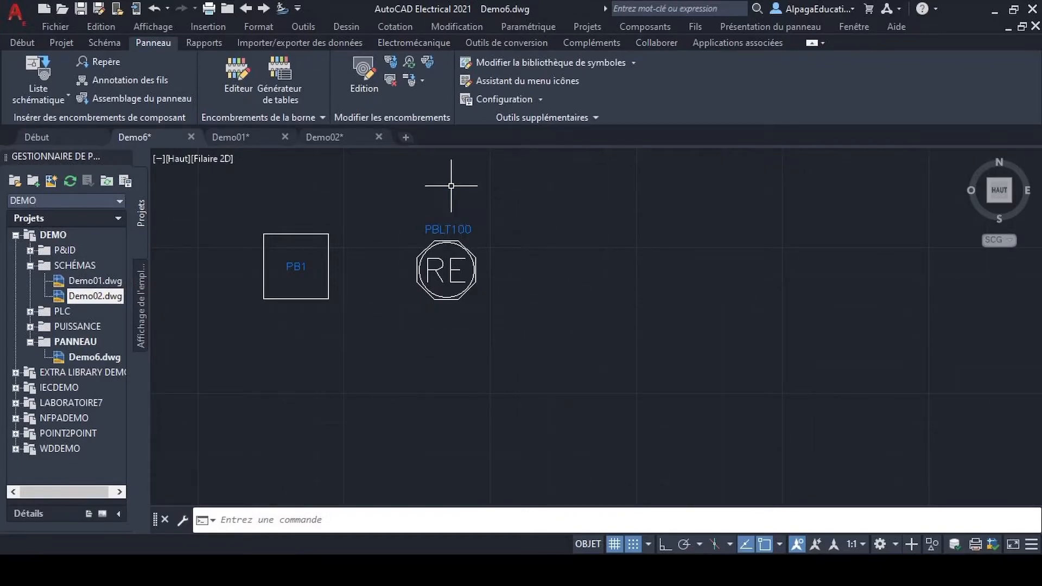
- Reopen the schematic component list, examine the existing-footprint marks and insertion options for PB1 and PBLT100, and close the list
click(52, 99)
click(47, 155)
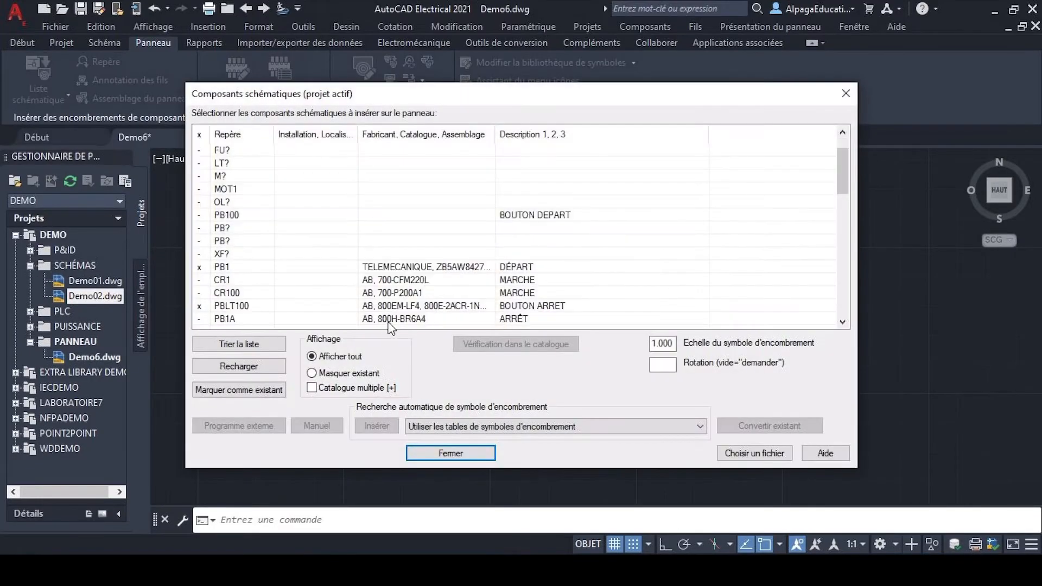
click(245, 269)
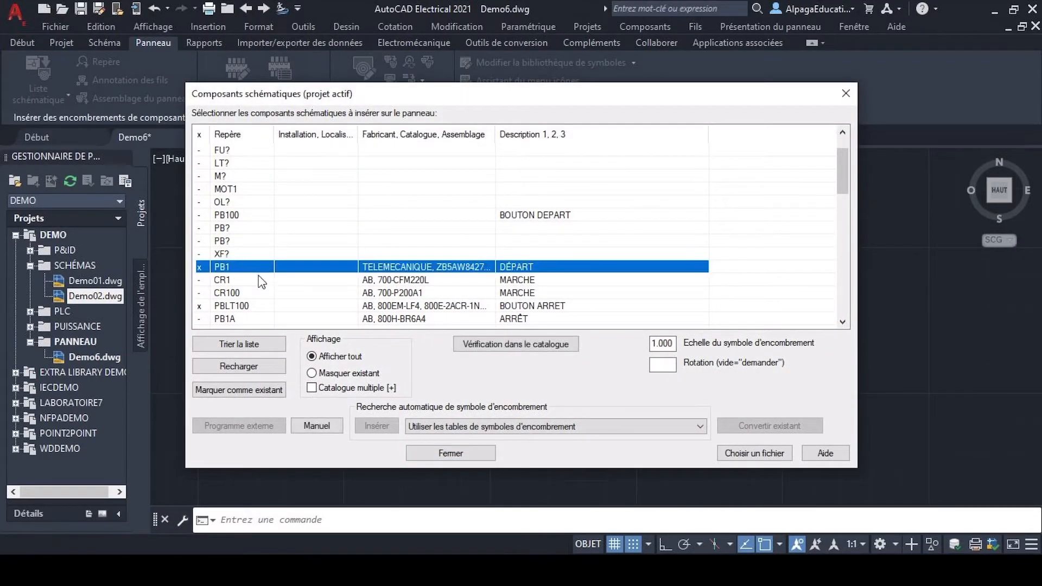
click(252, 307)
click(206, 268)
click(208, 308)
click(212, 268)
click(210, 308)
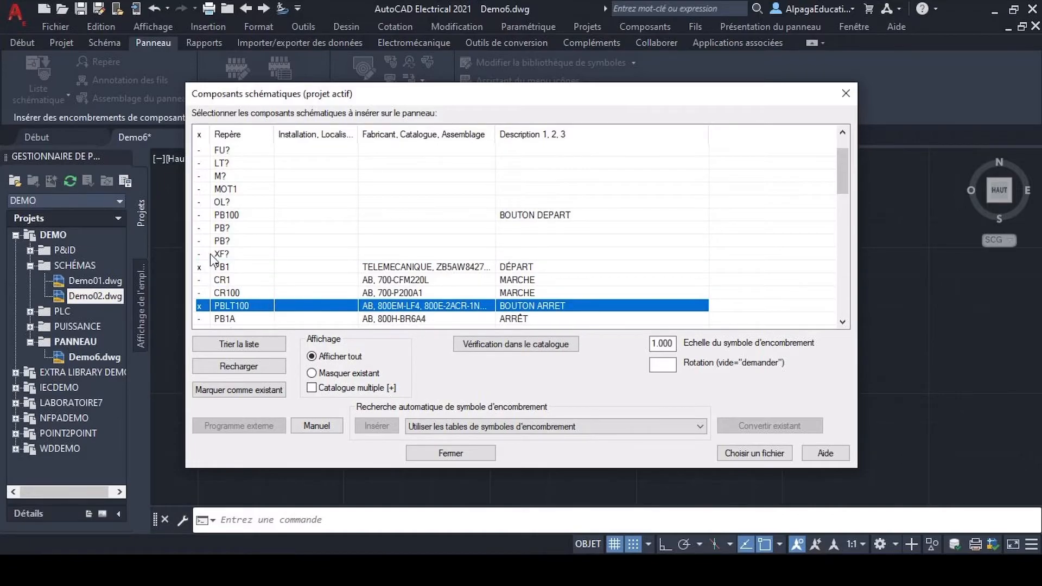
click(224, 269)
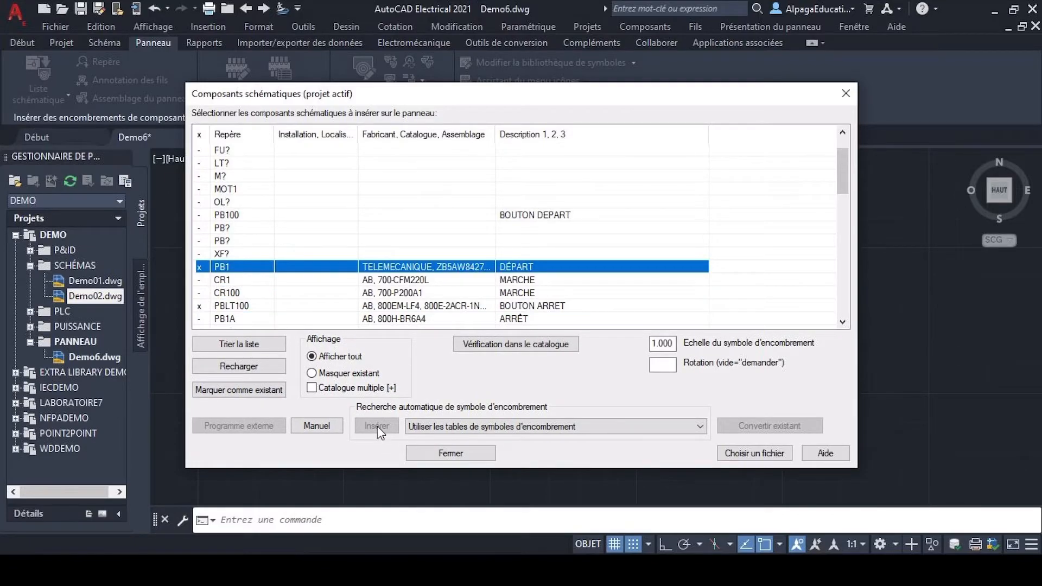
click(464, 458)
- Delete the PBLT100 footprint to the right of PB1
click(500, 353)
click(400, 206)
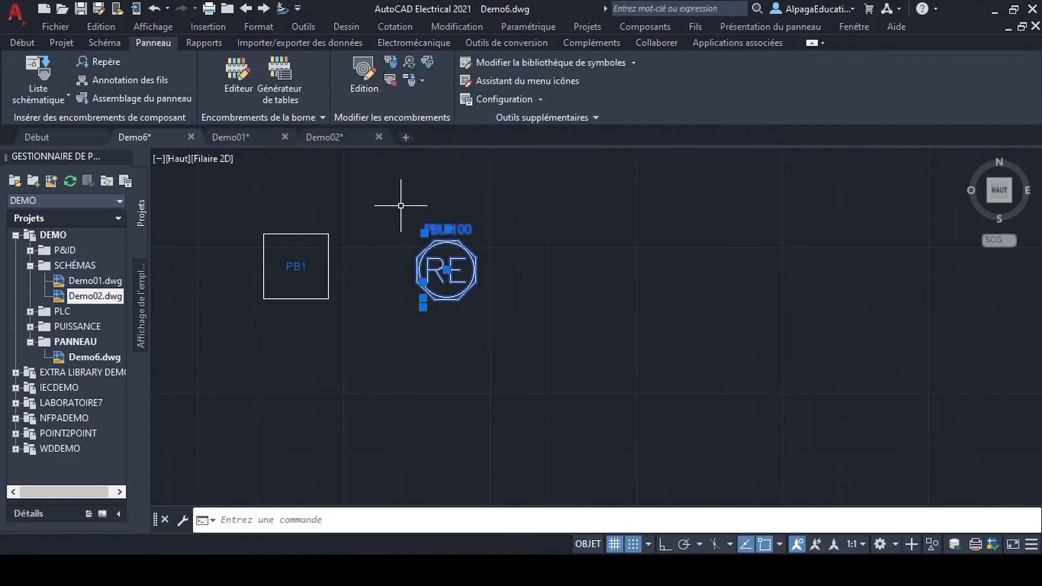
key(Delete)
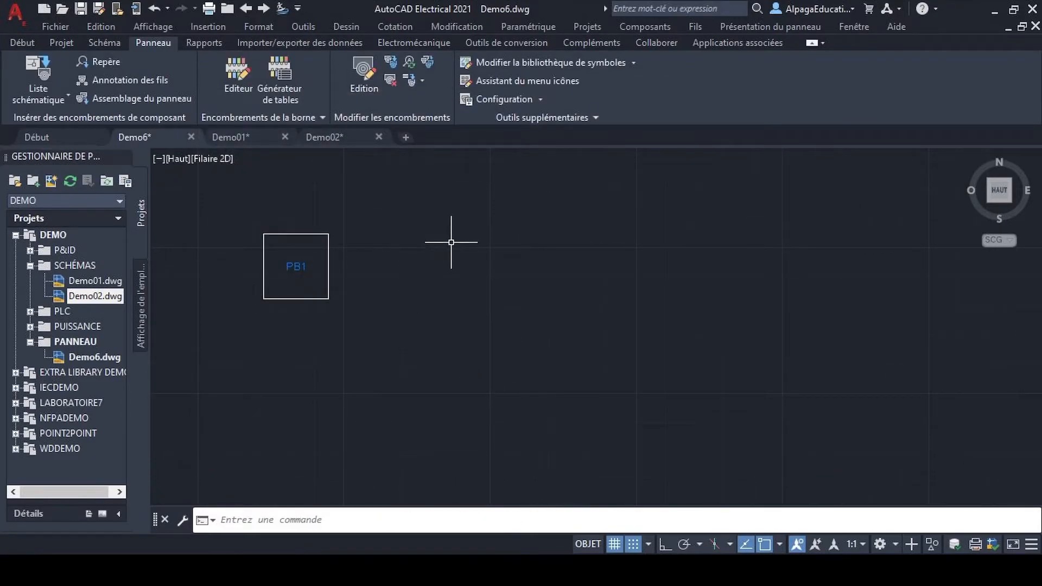
- Insert the BOUTON ARRET component PBLT100 manually to the right of PB1 at 0° rotation, keeping its schematic data
click(43, 70)
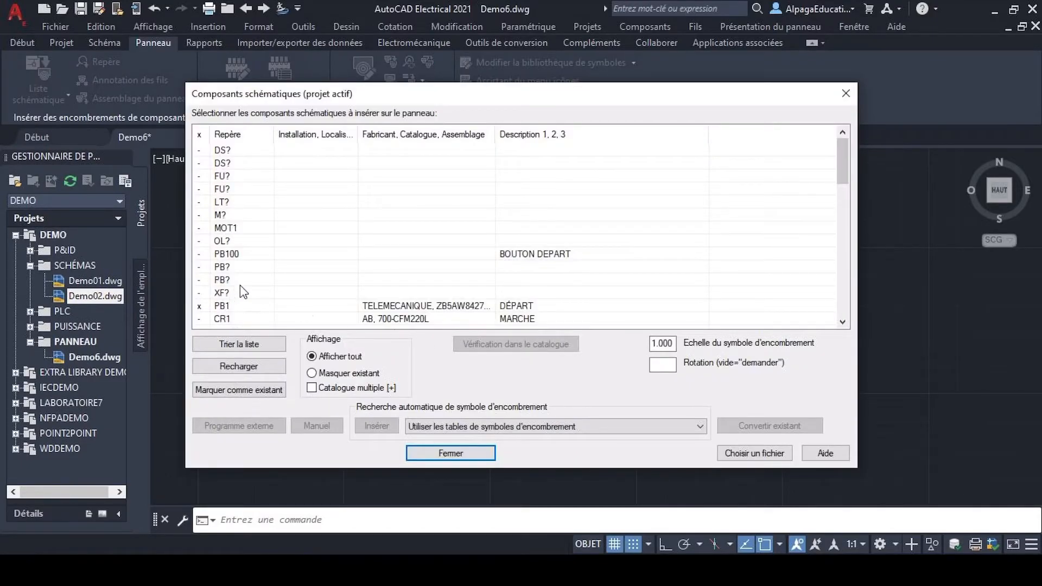
scroll(235, 288, down, 1)
click(227, 306)
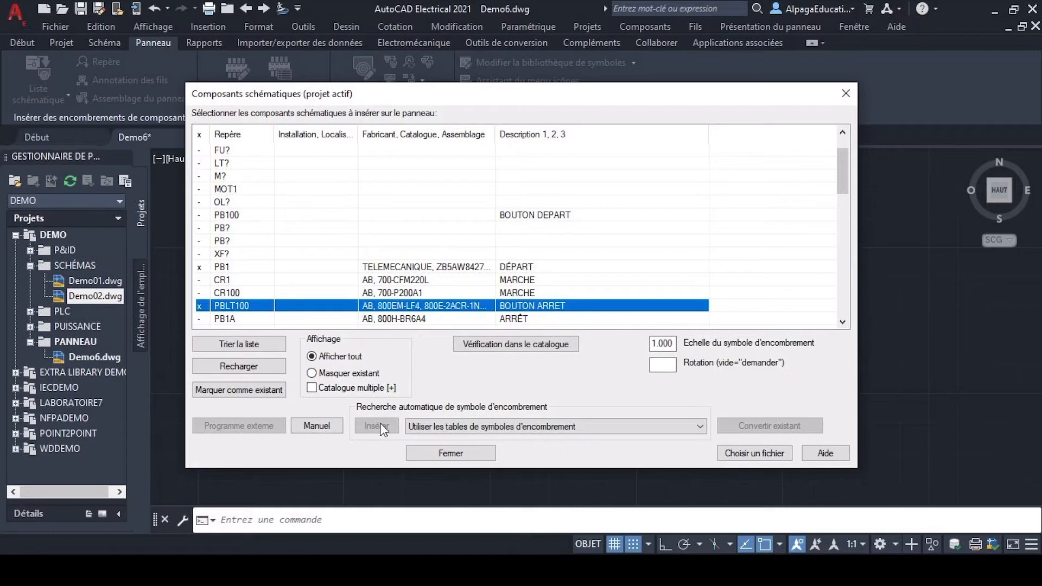
click(312, 427)
click(457, 432)
click(490, 277)
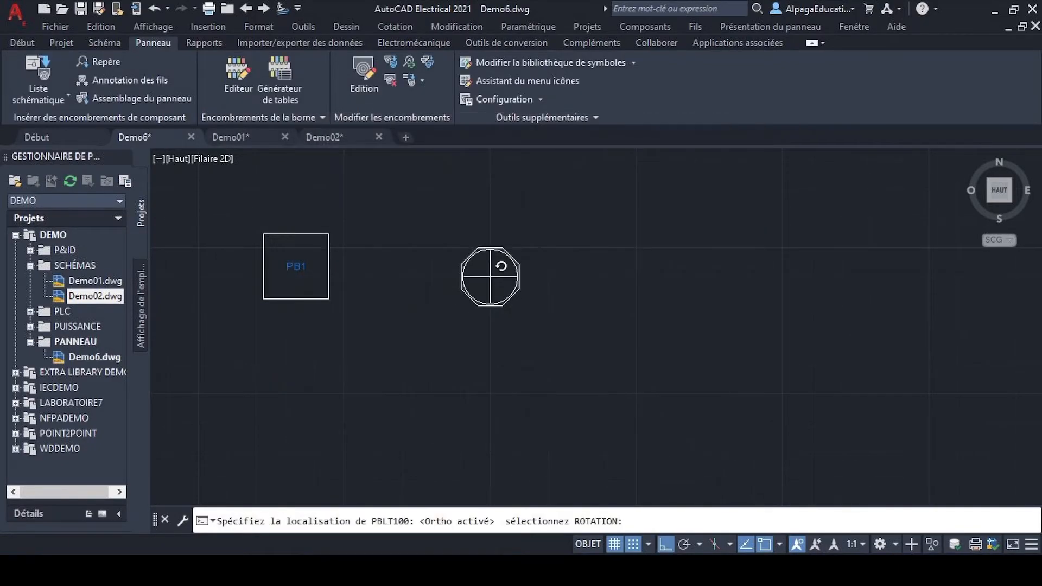
click(619, 279)
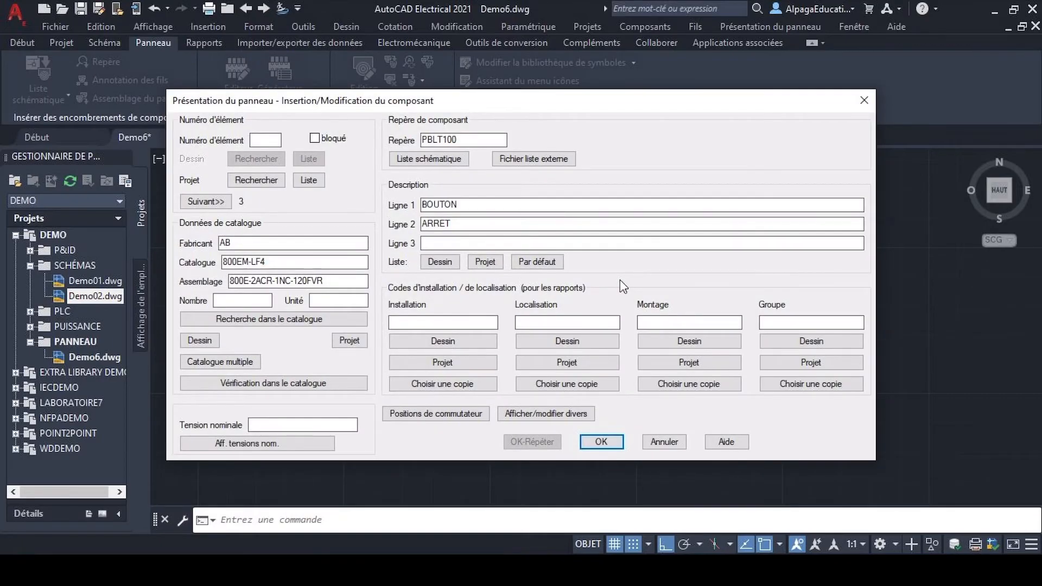
click(601, 441)
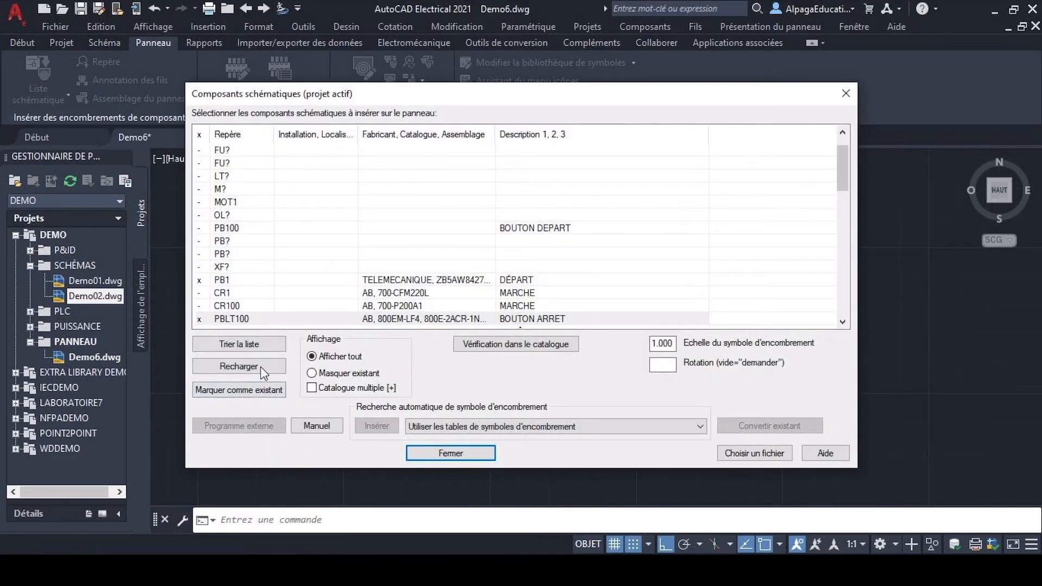
- Insert a second PBLT100 footprint manually to the right of the first one, keeping its schematic data
click(316, 426)
click(454, 432)
click(593, 283)
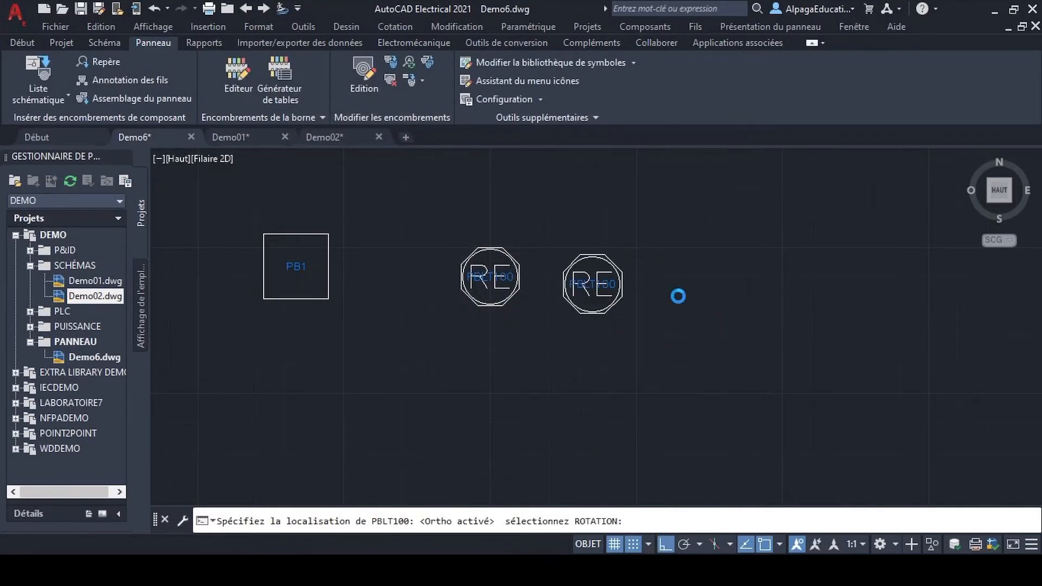
click(679, 296)
click(602, 443)
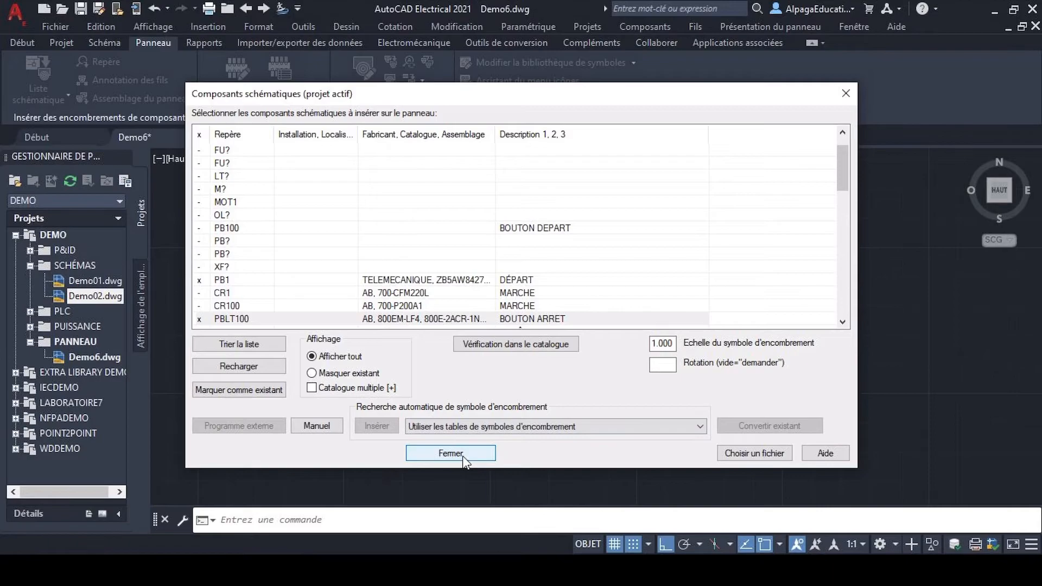
- Close the component list and delete both PBLT100 footprints from the panel drawing
click(463, 454)
click(669, 353)
click(442, 233)
key(Delete)
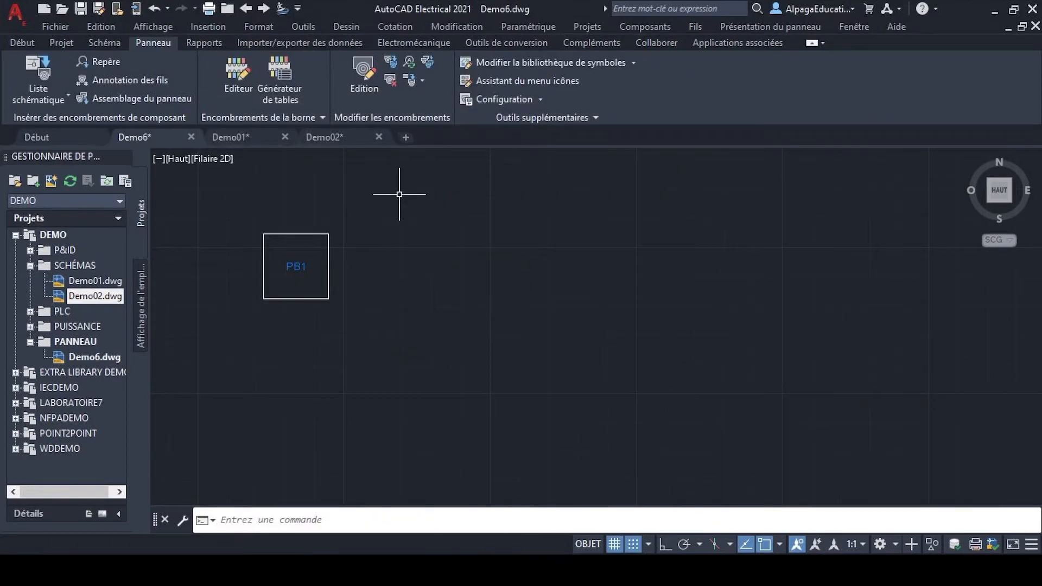
- Reload the schematic component list for the whole project, processing all of its drawings, and check the components' existing-footprint marks
click(43, 70)
scroll(240, 270, down, 1)
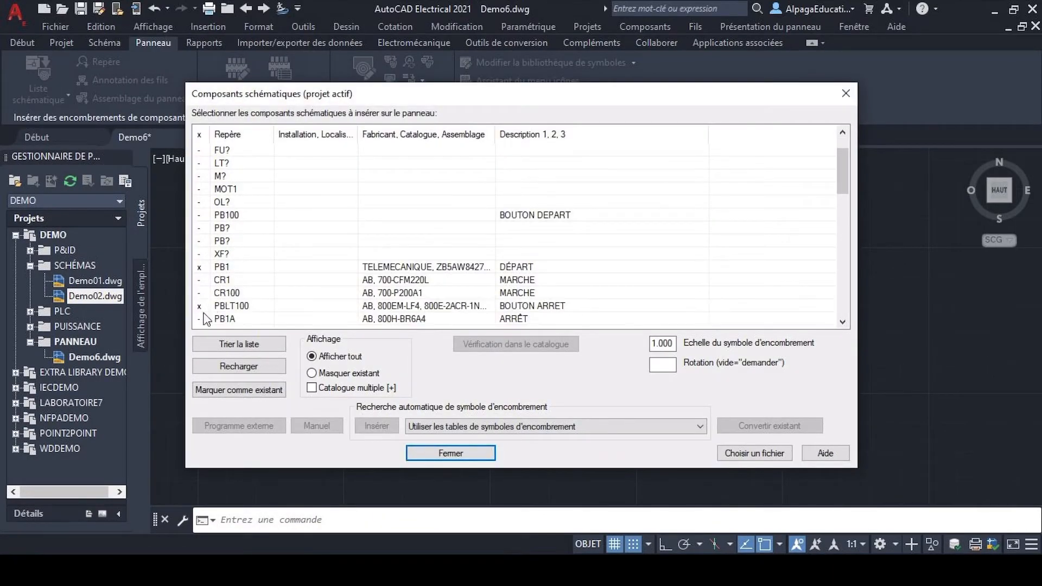
mouse_move(358, 96)
mouse_down()
mouse_move(360, 492)
mouse_move(359, 98)
mouse_up()
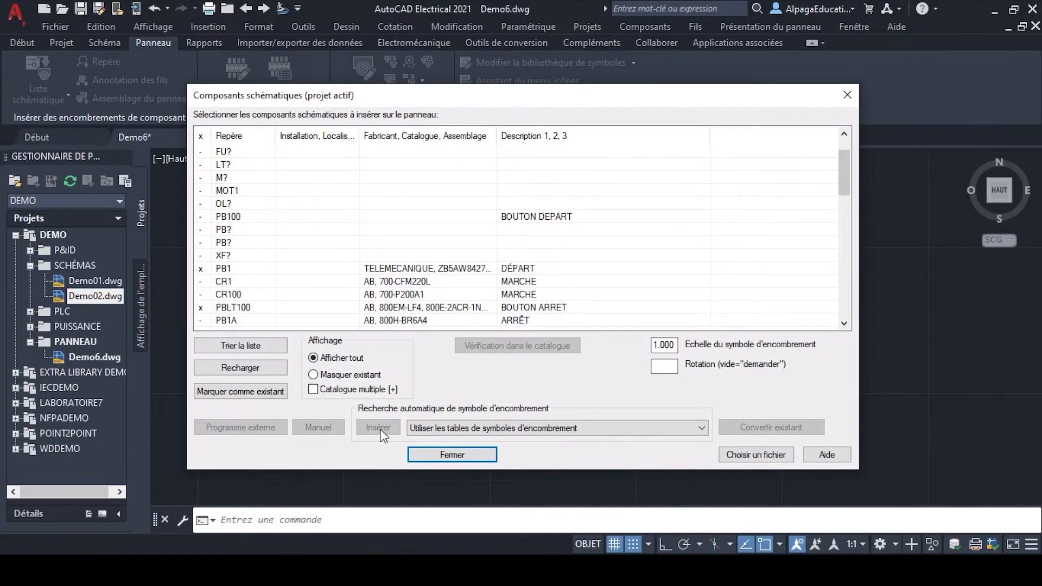
click(237, 367)
click(447, 355)
click(301, 280)
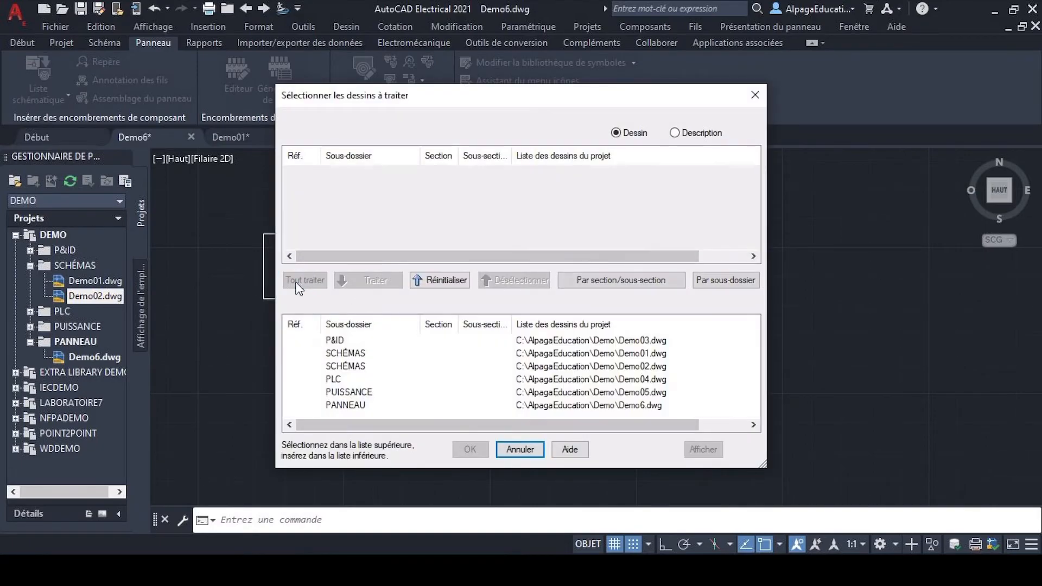
click(468, 453)
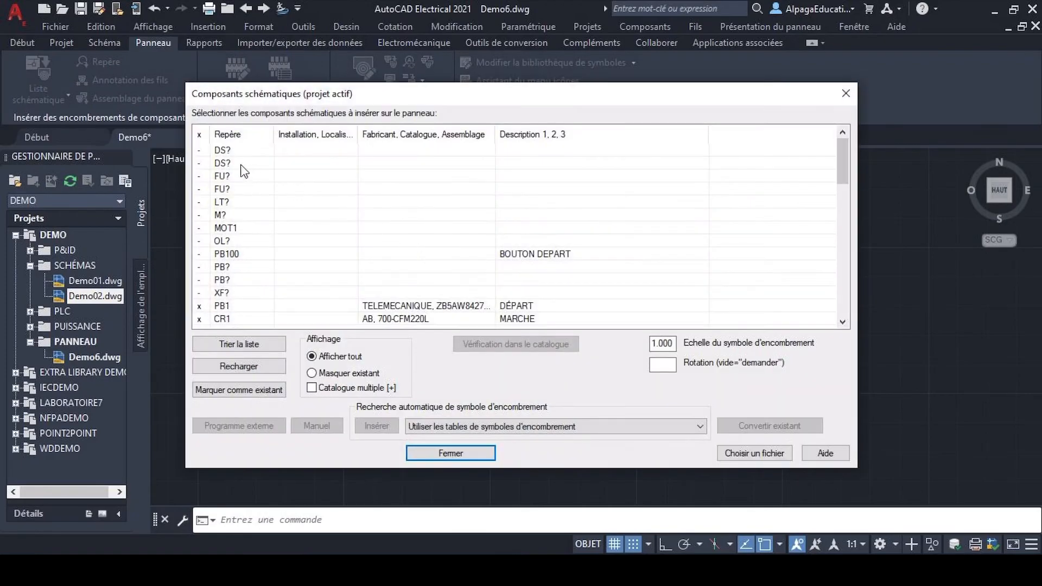
click(208, 242)
scroll(228, 245, down, 2)
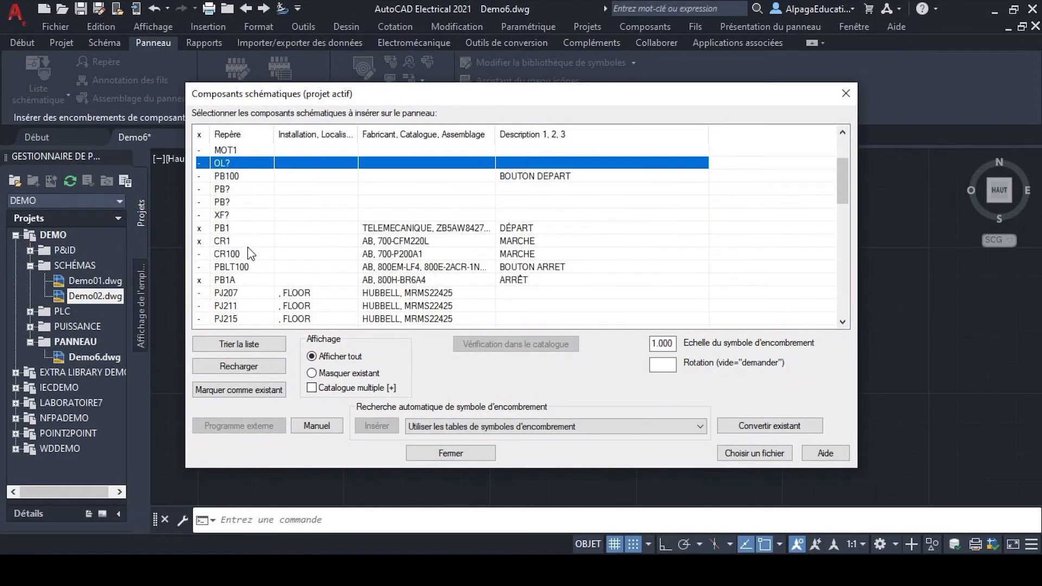
- Insert the PBLT100 footprint from the symbol lookup tables to the right of PB1, keeping its schematic data, and close the component list
click(219, 267)
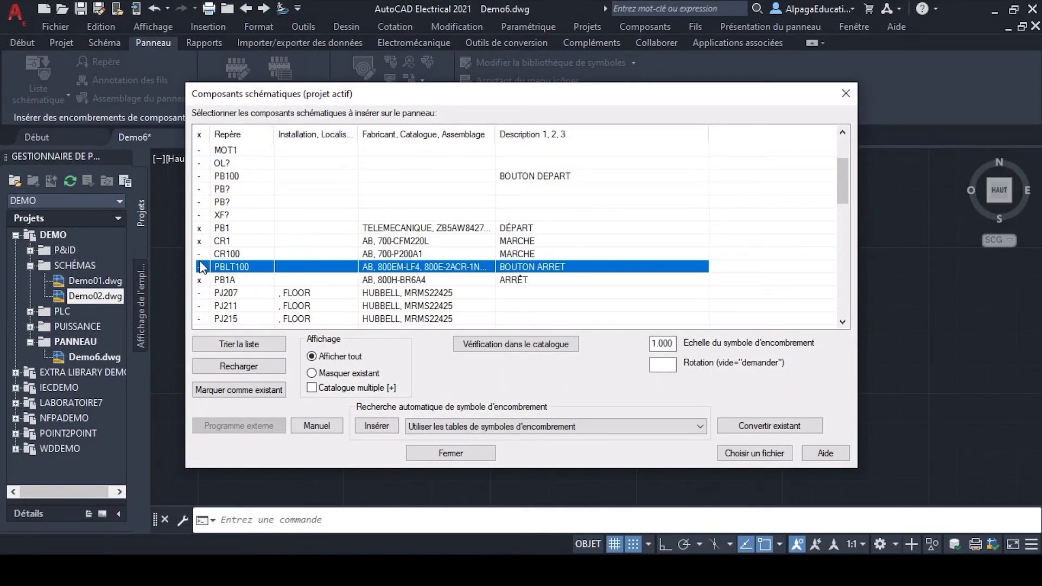
click(375, 426)
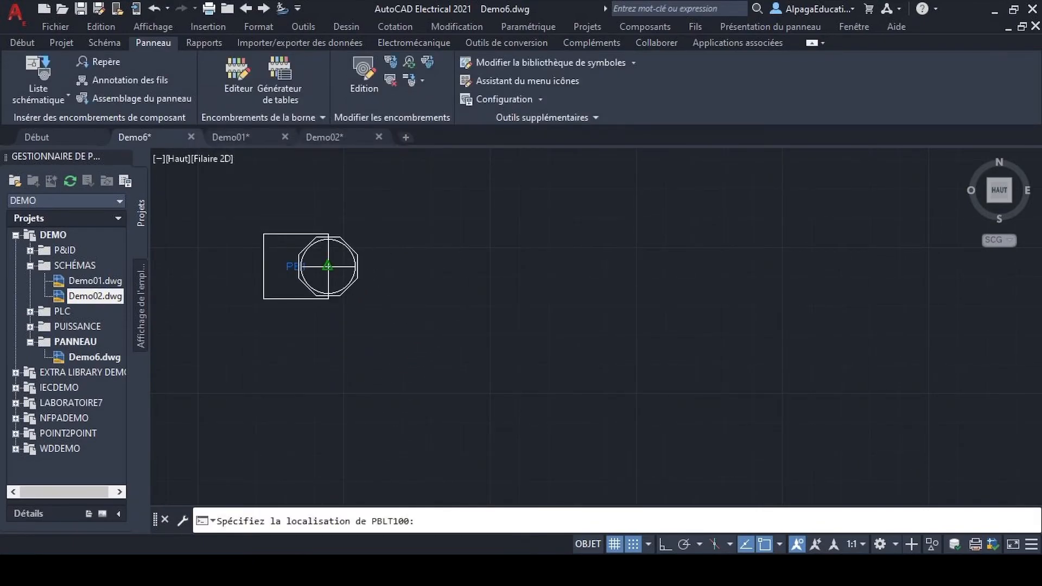
key(F8)
click(417, 269)
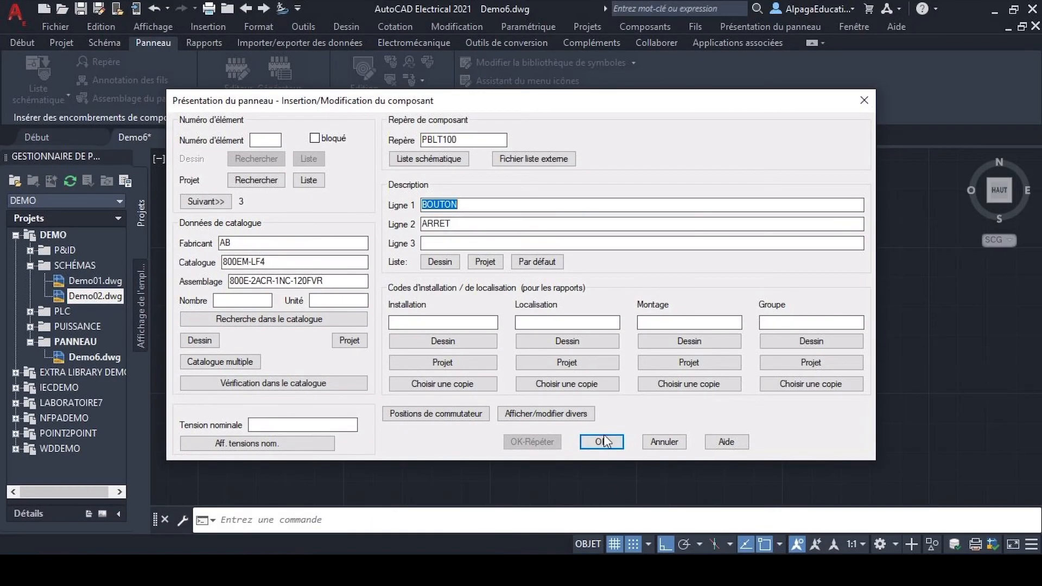
click(602, 442)
click(466, 456)
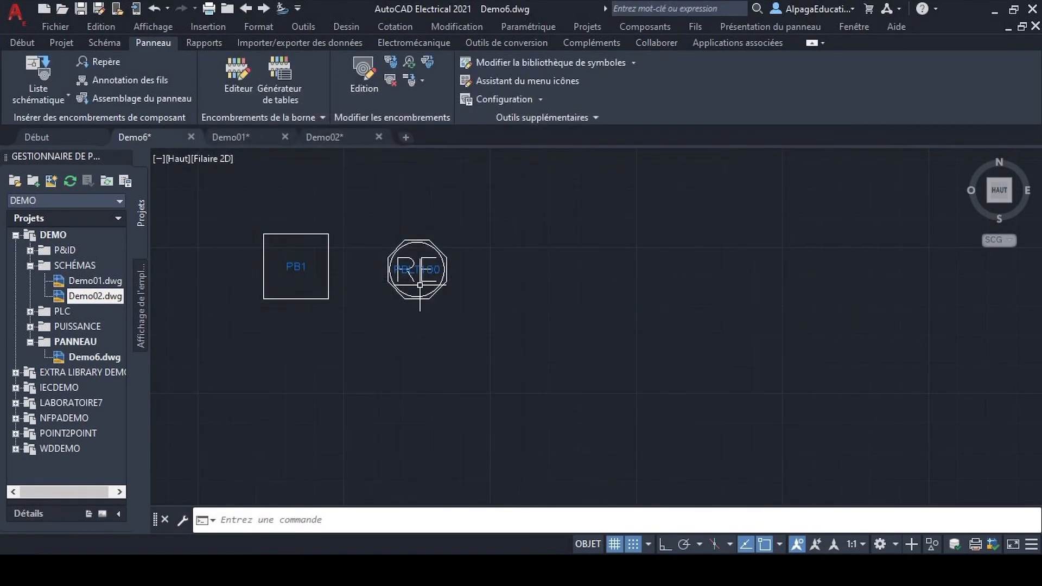
- Move the PBLT100 tag text out of the footprint's centre to just above its octagonal outline
click(419, 283)
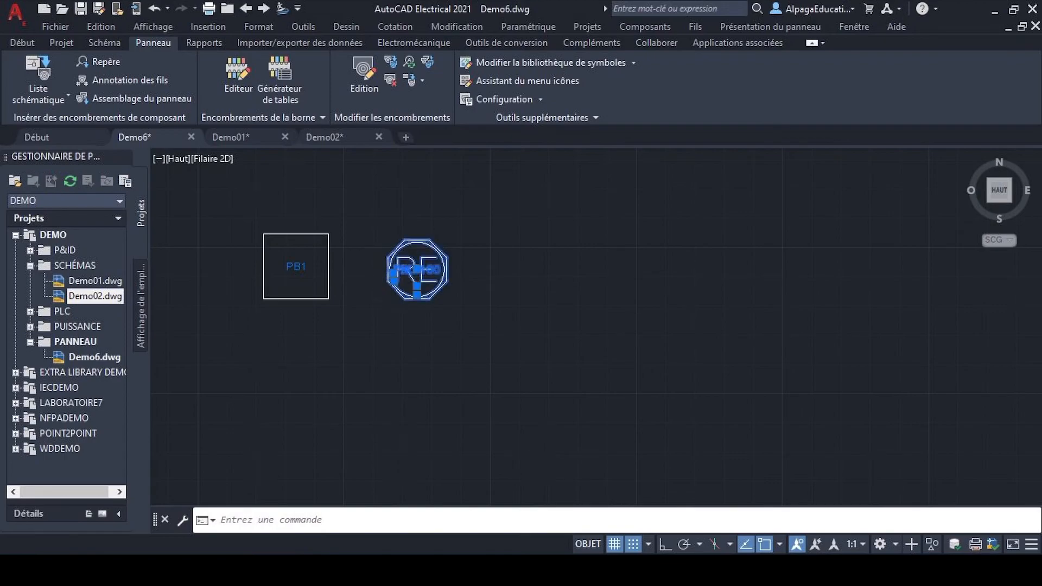
click(394, 281)
key(Escape)
click(394, 273)
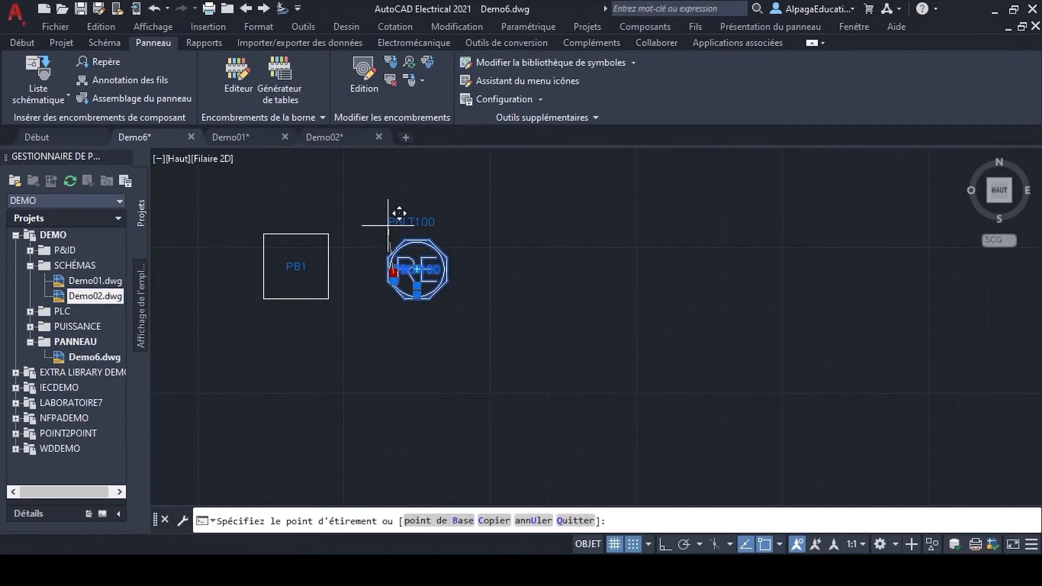
click(394, 231)
key(Escape)
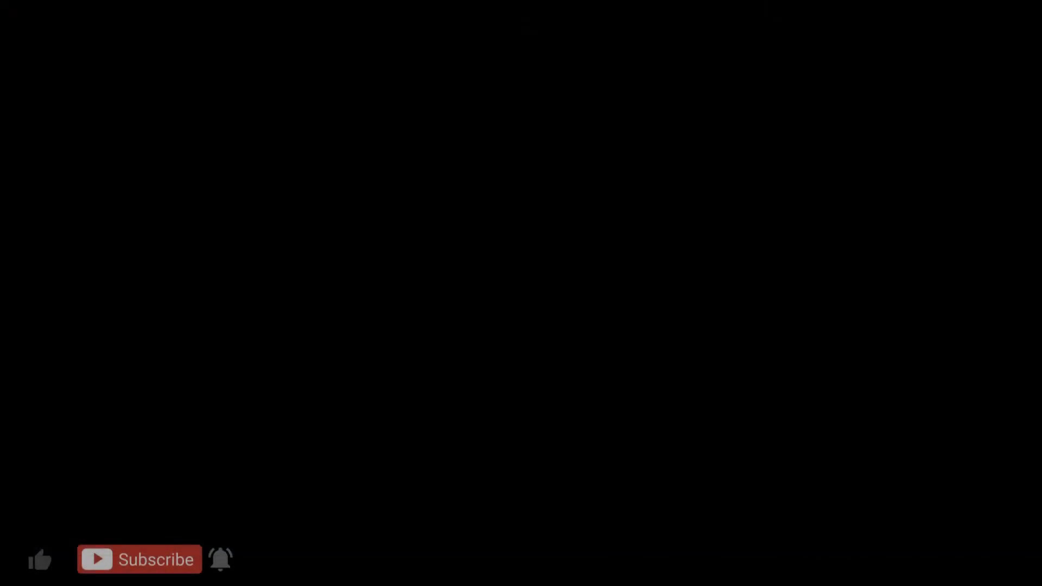